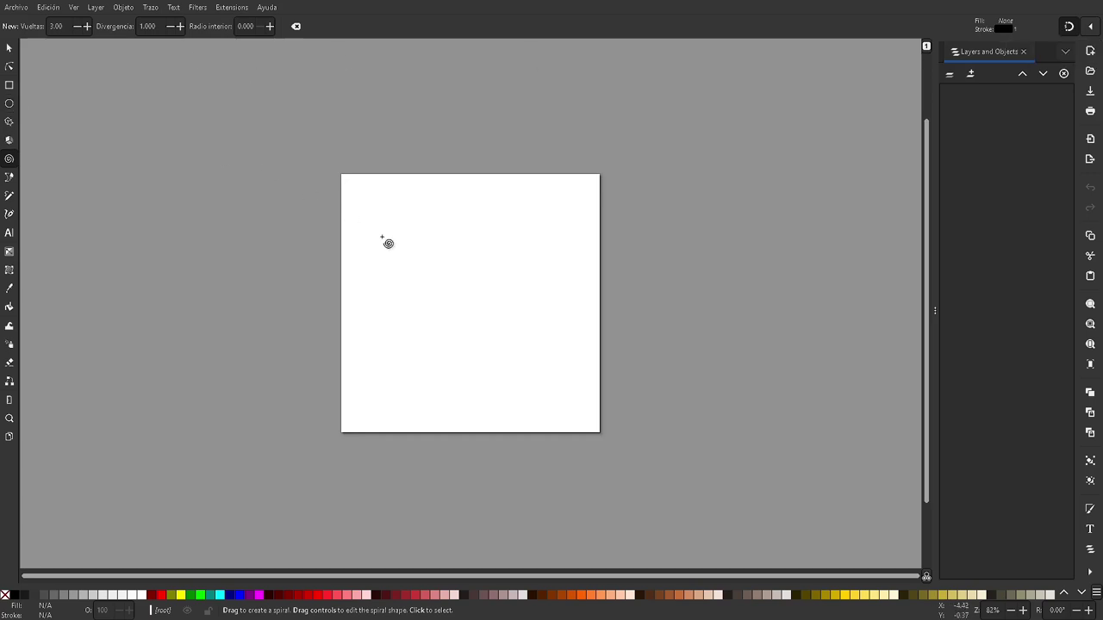
- Choose the Ellipse/Arc tool and set yellow as the fill for new shapes
{"action": "left_click", "coordinate": [9, 104]}
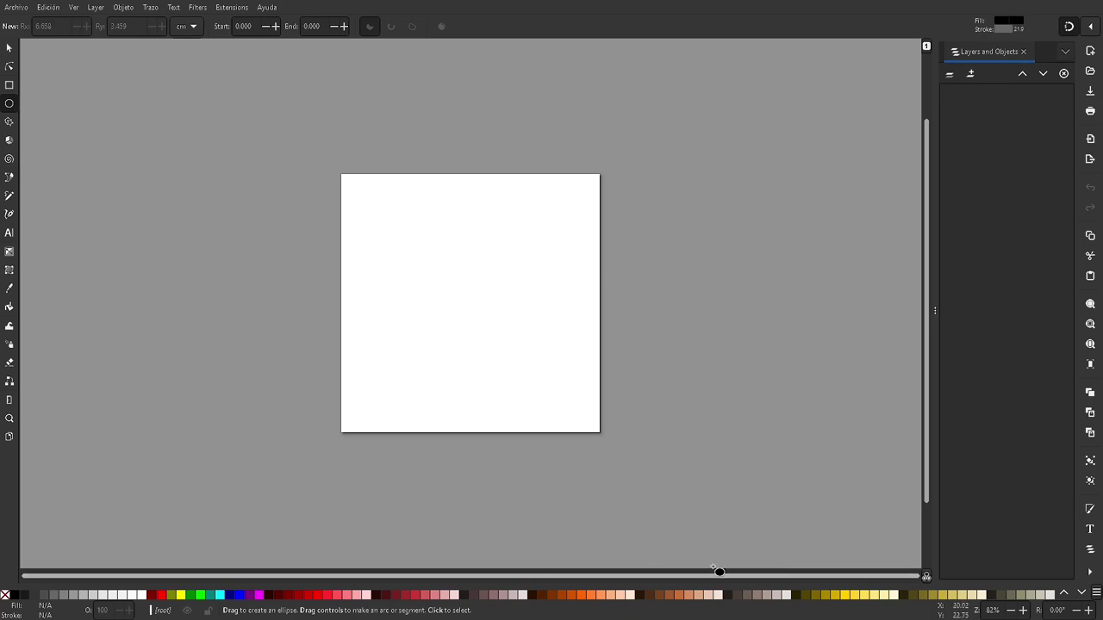
{"action": "left_click", "coordinate": [856, 600]}
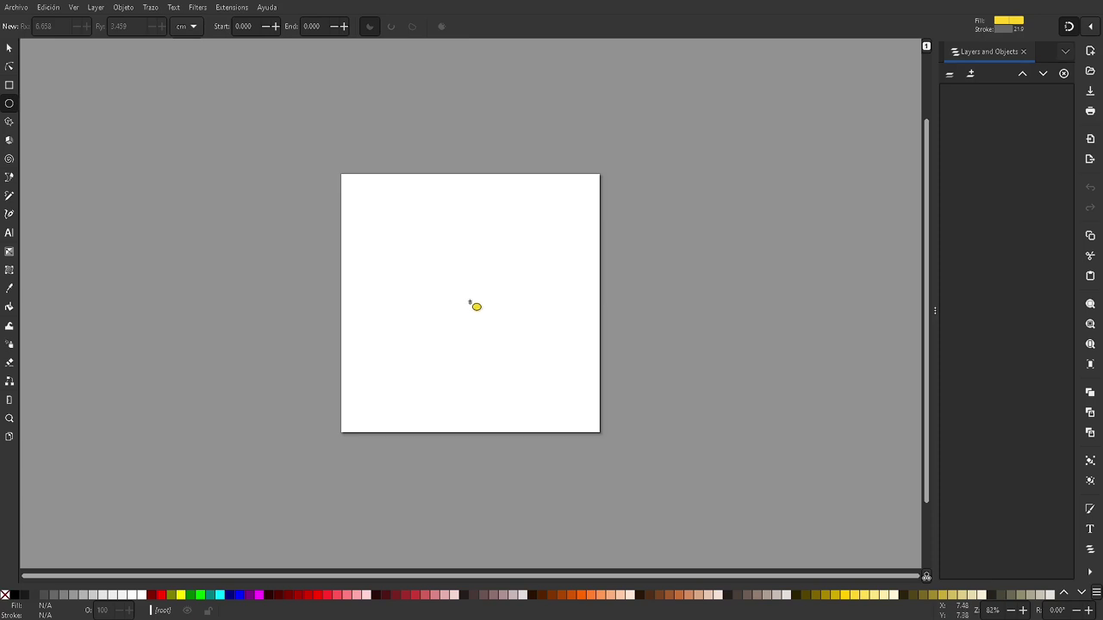
- Drag out a wide yellow, grey-outlined ellipse across the page centre and zoom in on it
{"action": "left_click_drag", "start_coordinate": [469, 303], "coordinate": [506, 331]}
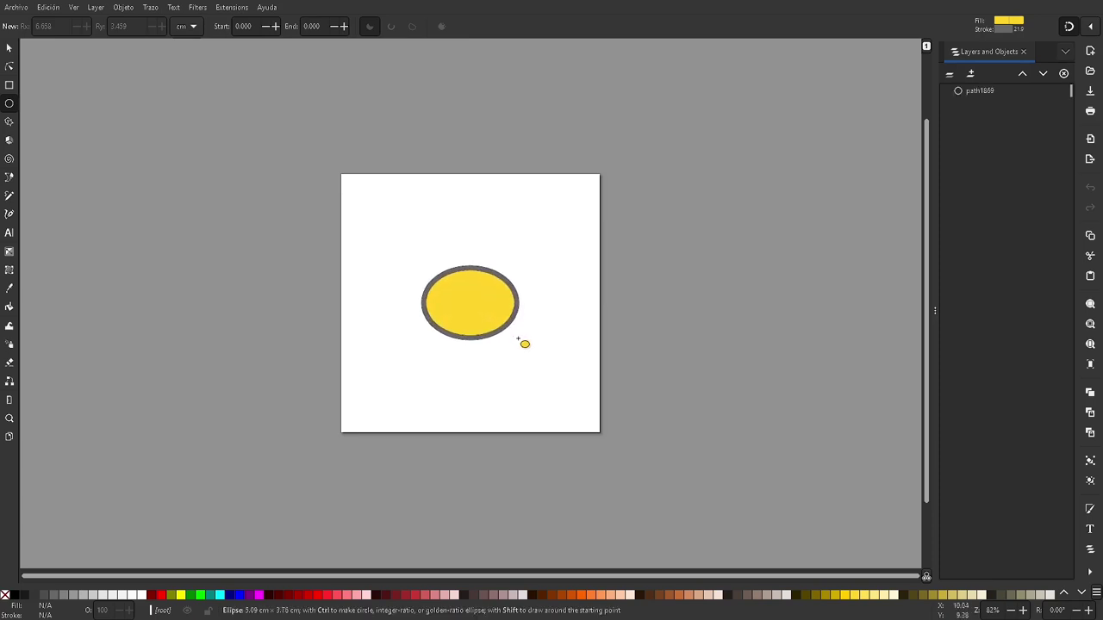
{"action": "left_click_drag", "start_coordinate": [507, 331], "coordinate": [582, 353]}
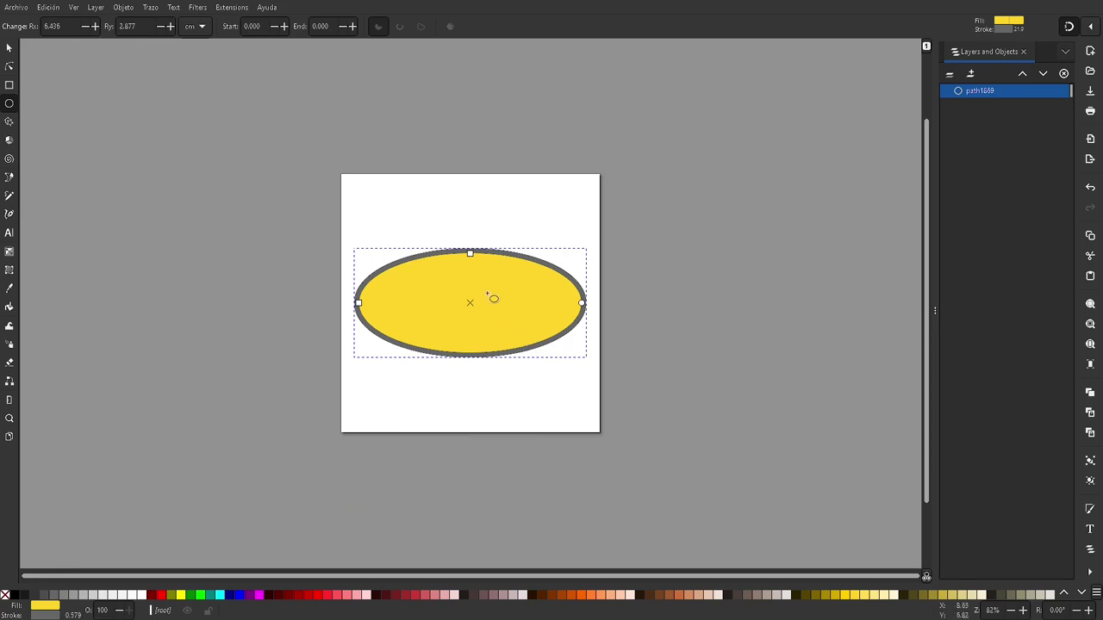
{"action": "scroll", "coordinate": [474, 306], "scroll_direction": "up", "scroll_amount": 1}
{"action": "scroll", "coordinate": [474, 306], "scroll_direction": "up", "scroll_amount": 1}
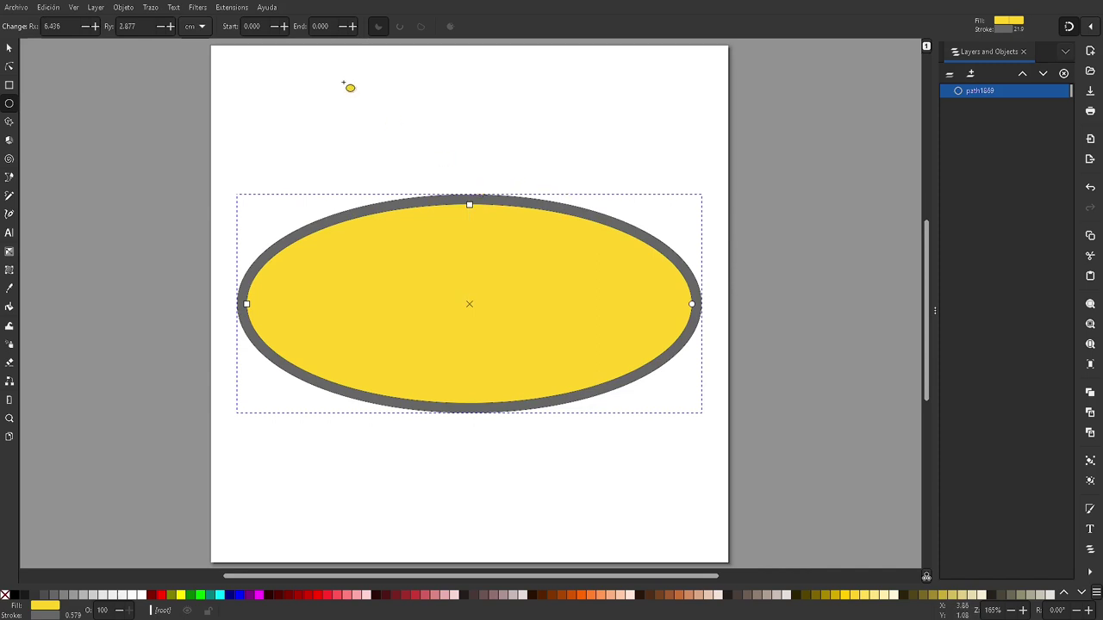
- Create a linked offset of the yellow ellipse and pull it inward
{"action": "left_click", "coordinate": [151, 7]}
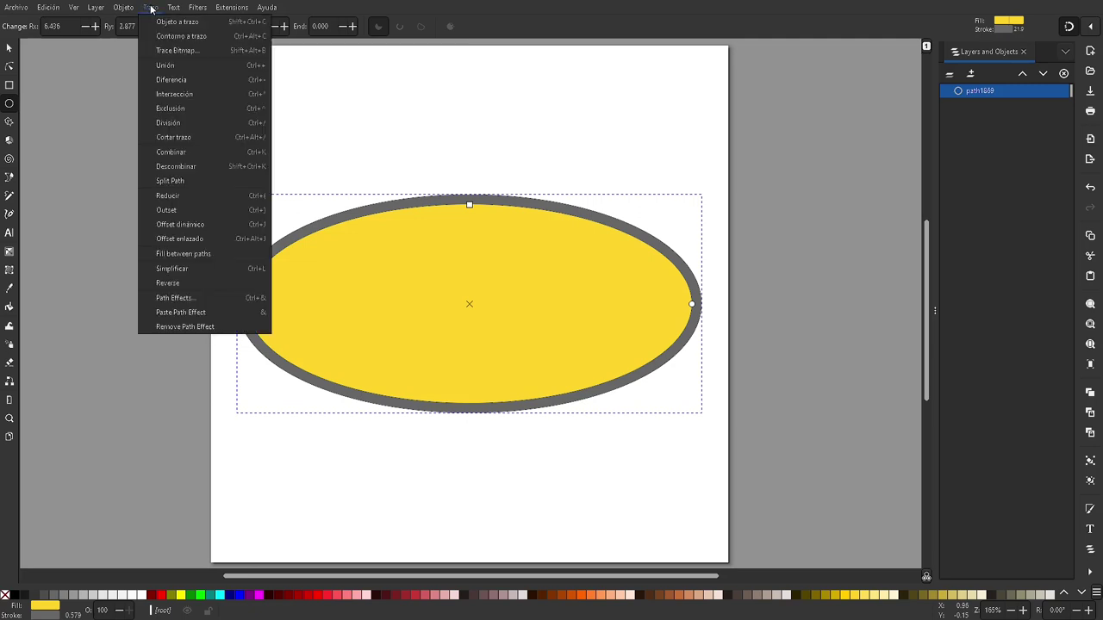
{"action": "left_click", "coordinate": [197, 242]}
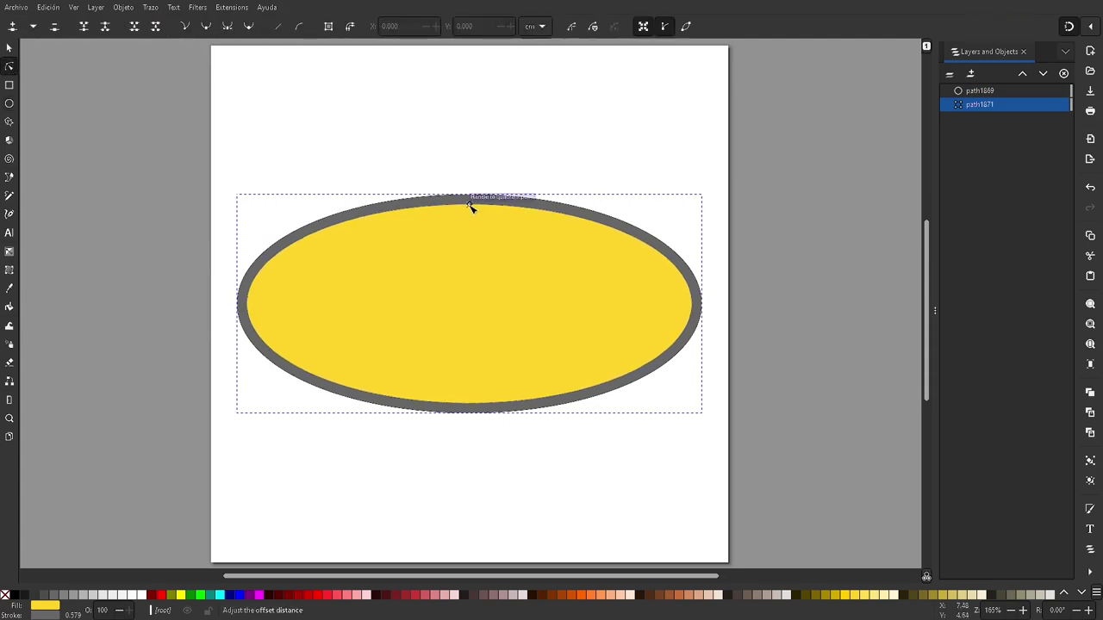
{"action": "left_click_drag", "start_coordinate": [474, 218], "coordinate": [469, 232]}
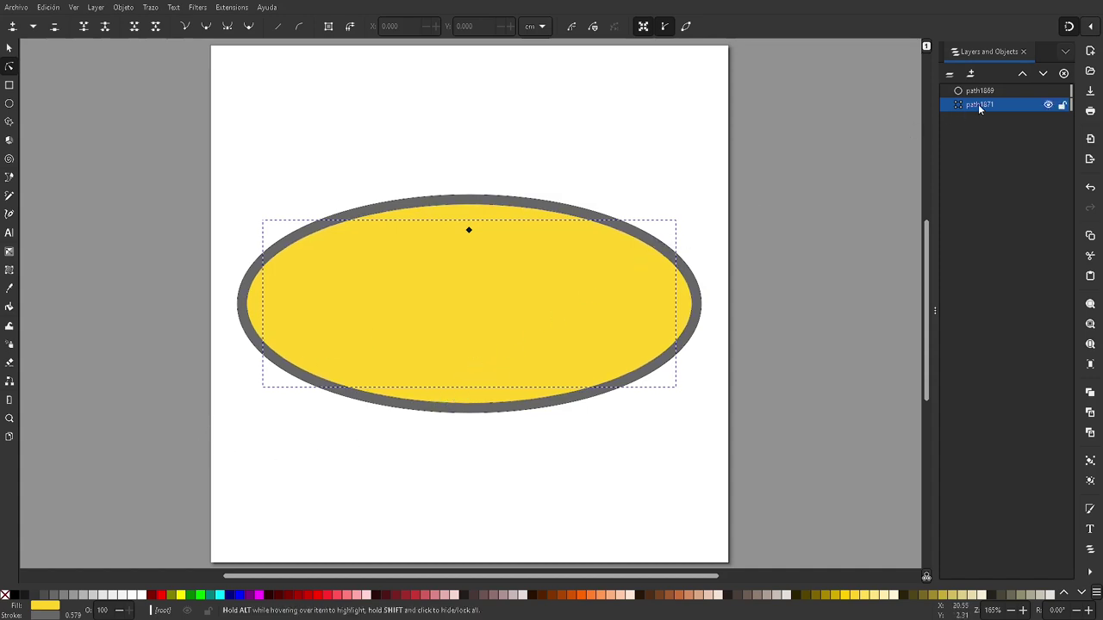
- Raise the offset above the ellipse, remove its fill, thin its grey stroke and readjust it
{"action": "mouse_move", "coordinate": [982, 104]}
{"action": "left_click_drag", "start_coordinate": [978, 107], "coordinate": [962, 90]}
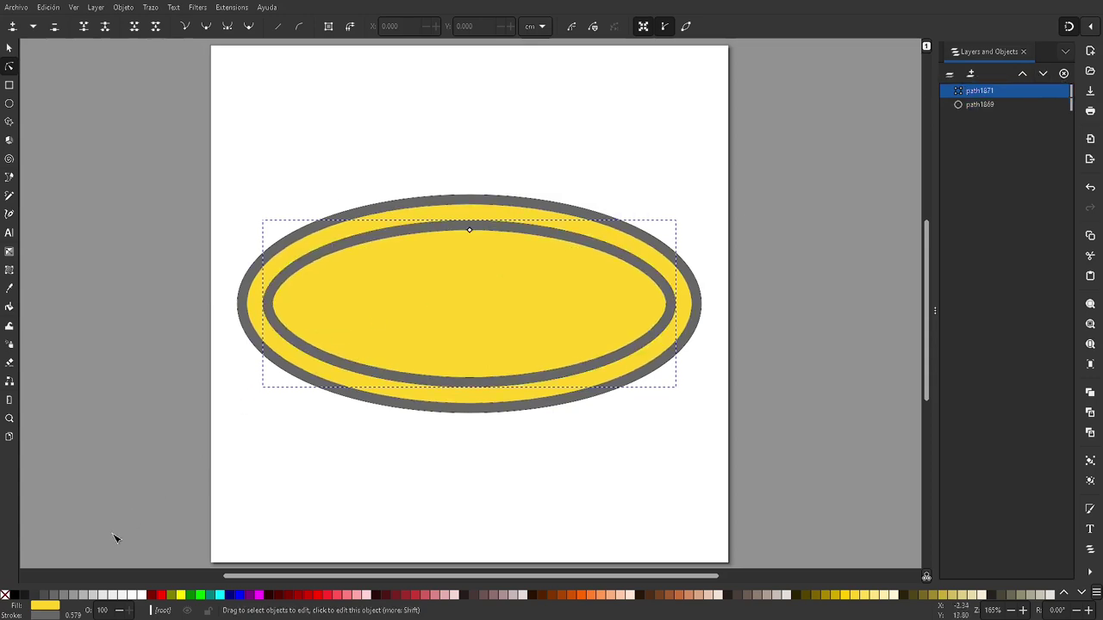
{"action": "left_click", "coordinate": [4, 596]}
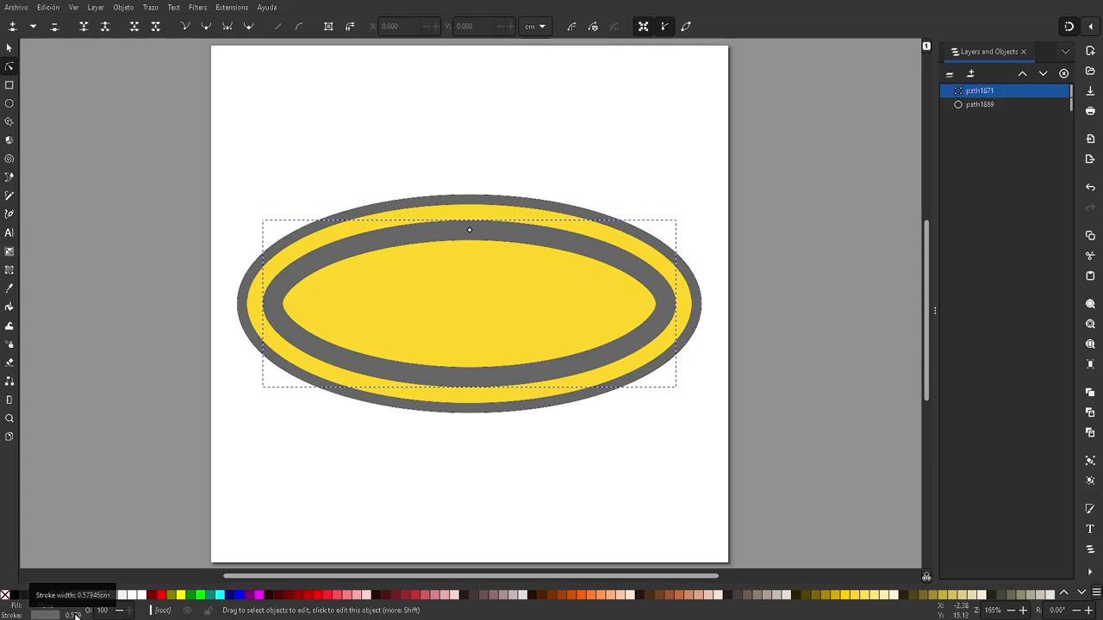
{"action": "left_click_drag", "start_coordinate": [74, 615], "coordinate": [68, 615]}
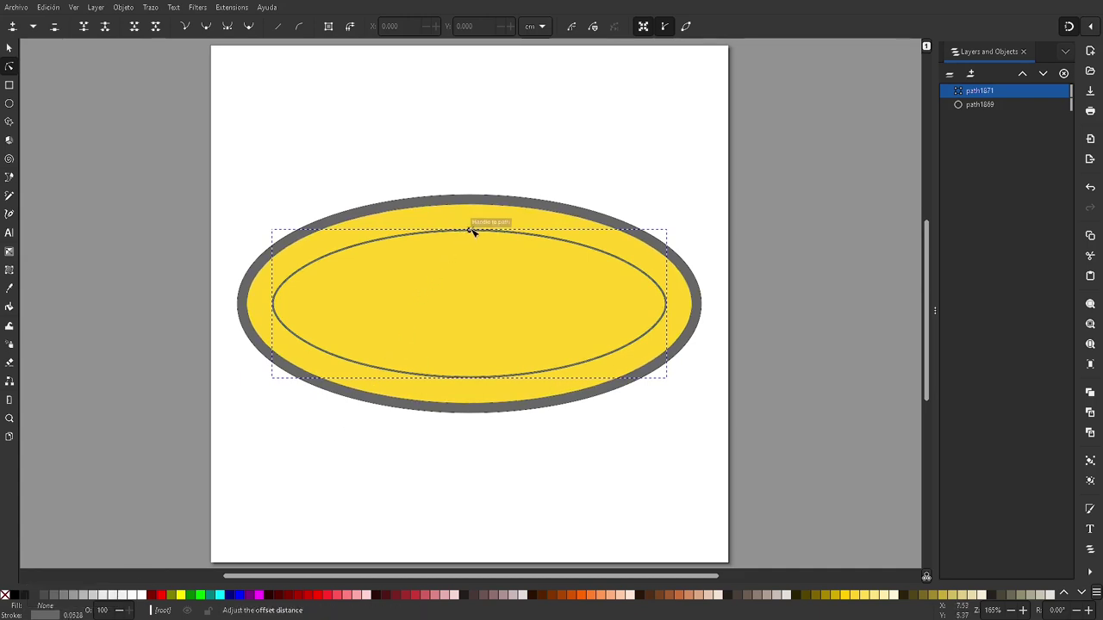
{"action": "left_click_drag", "start_coordinate": [471, 229], "coordinate": [471, 223]}
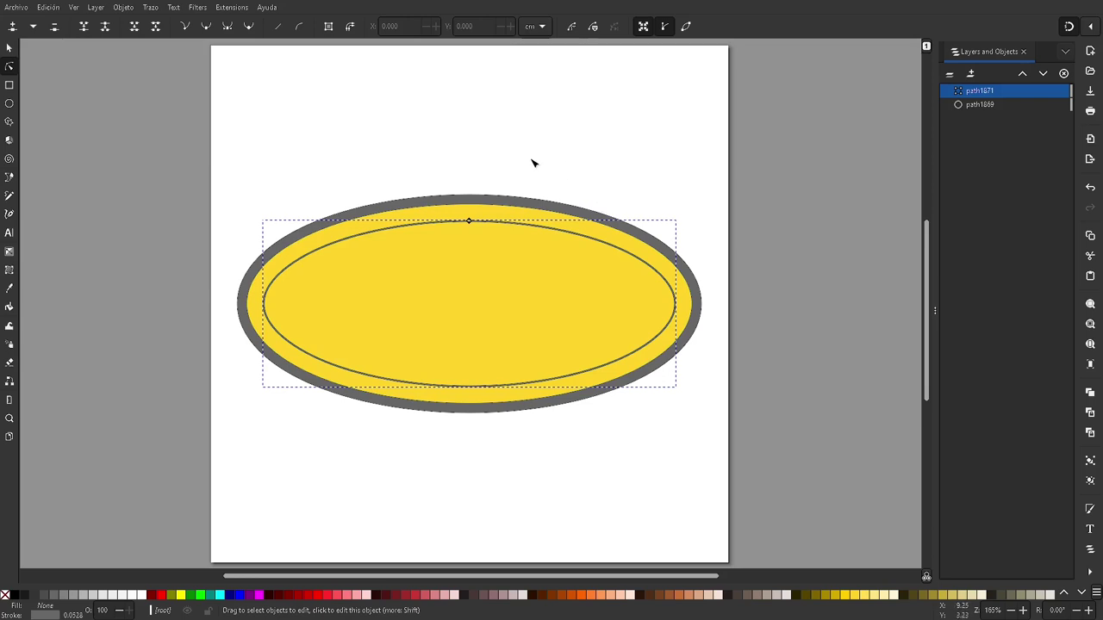
{"action": "left_click", "coordinate": [465, 158]}
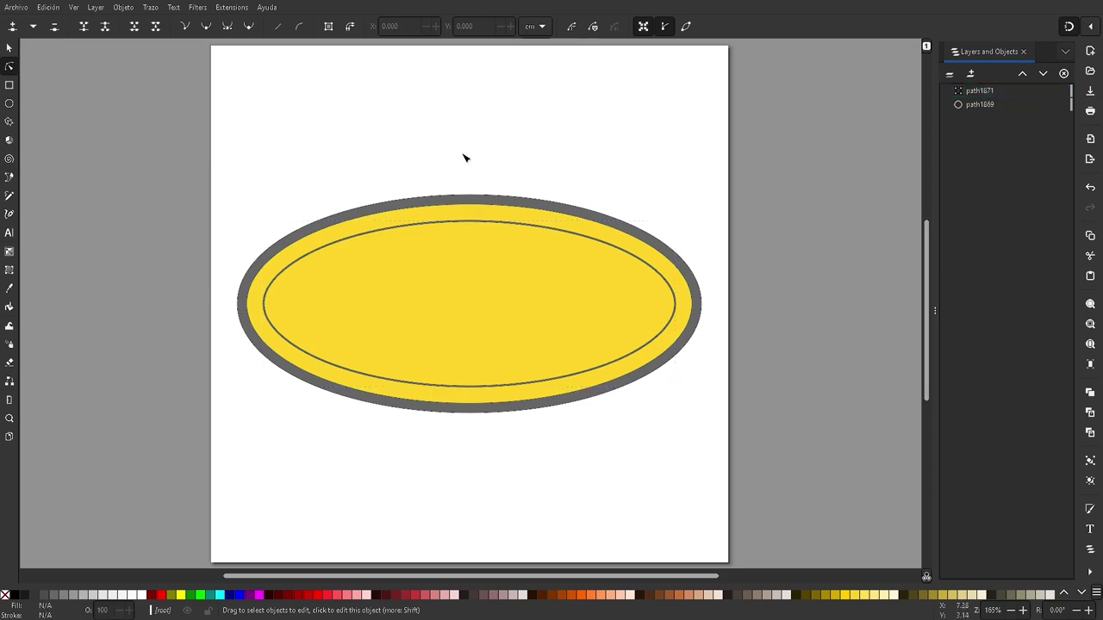
- Name path1869 'Fond amart' and path1871 'Guía' in Layers and Objects
{"action": "double_click", "coordinate": [979, 104]}
{"action": "type", "text": "Fond amar"}
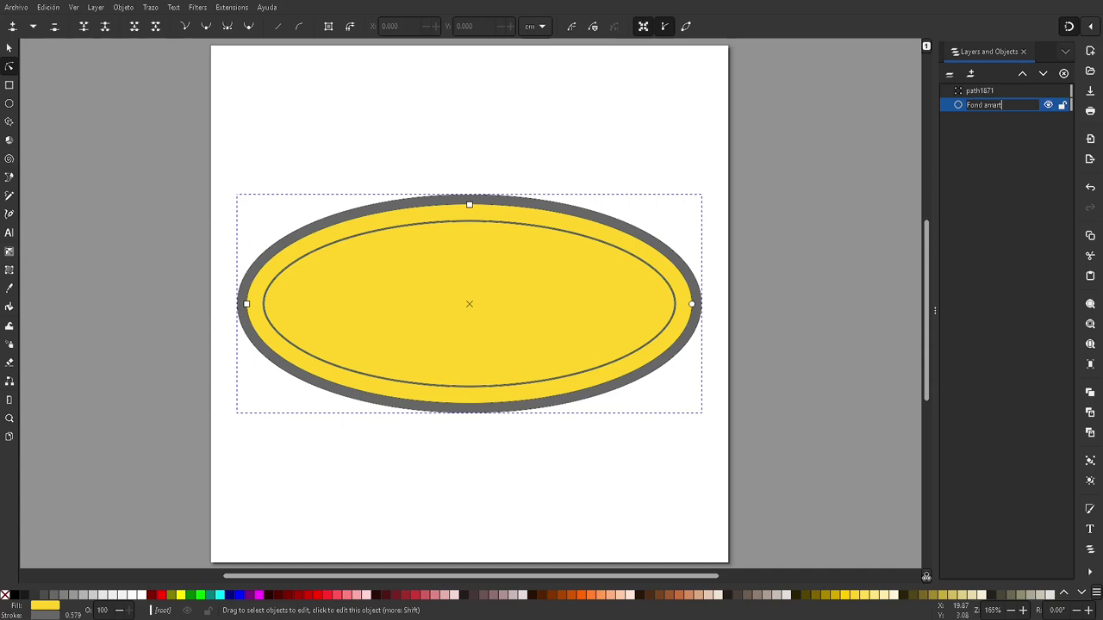
{"action": "key", "text": "Return"}
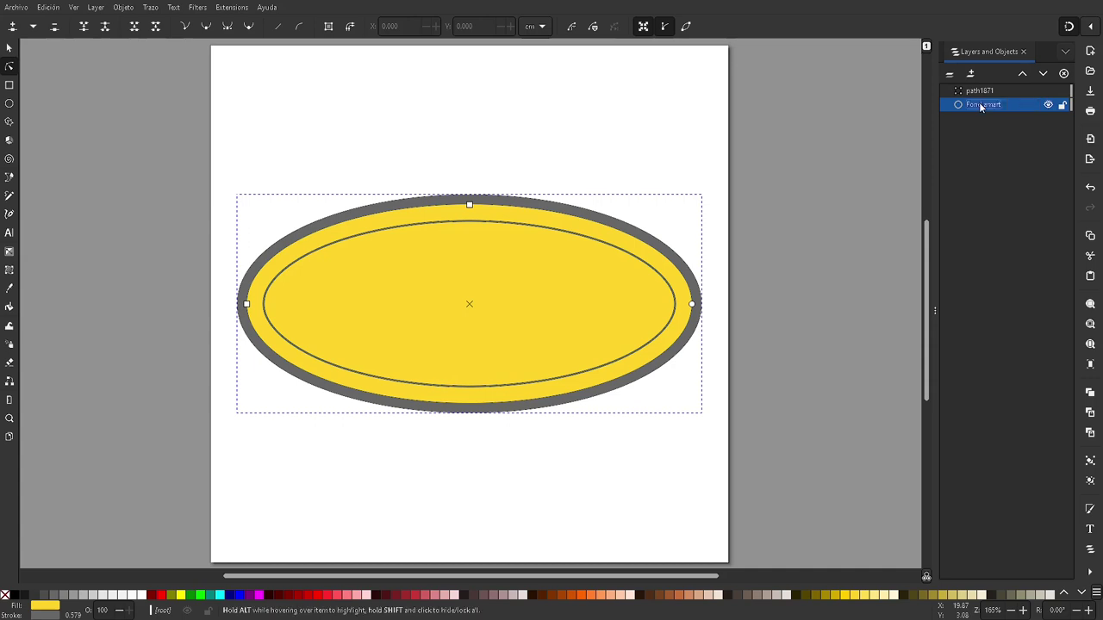
{"action": "double_click", "coordinate": [979, 91]}
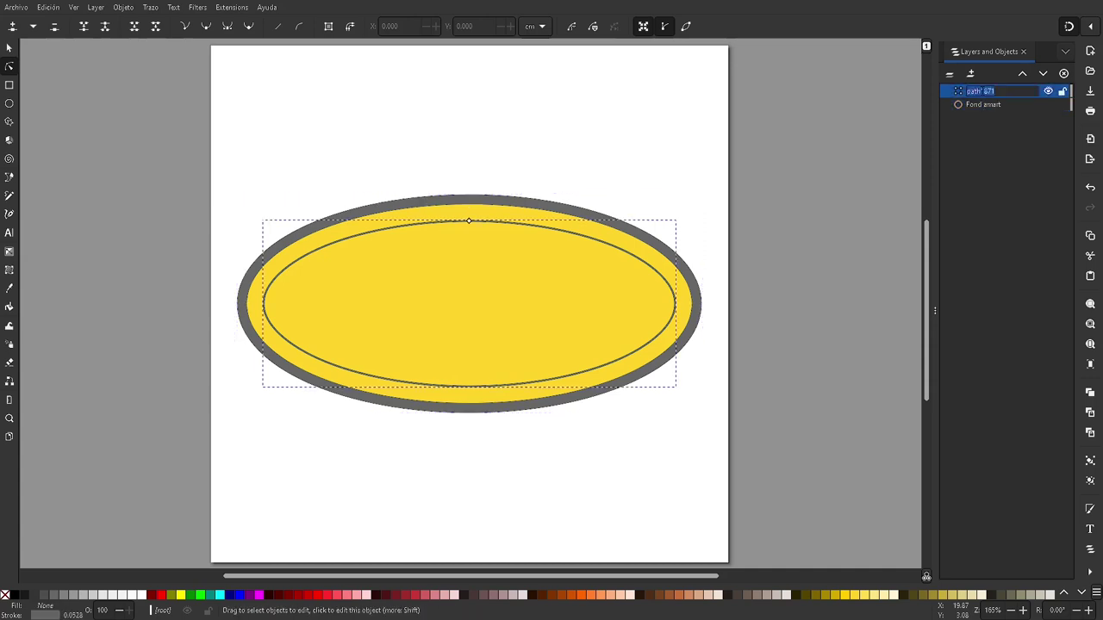
{"action": "type", "text": "Guia"}
{"action": "key", "text": "Return"}
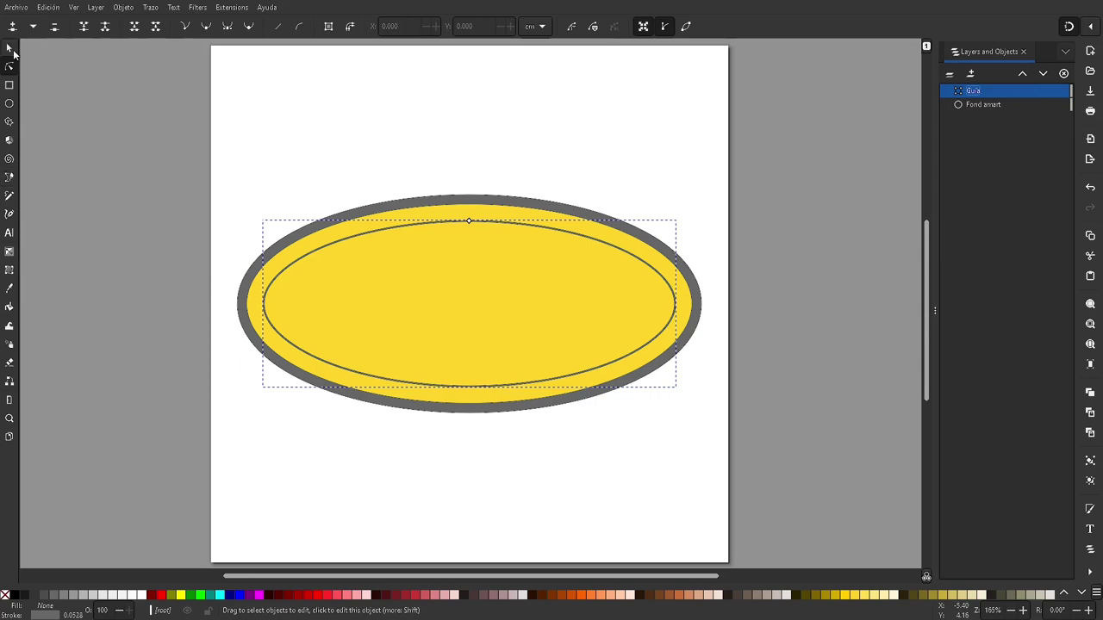
{"action": "left_click", "coordinate": [10, 52]}
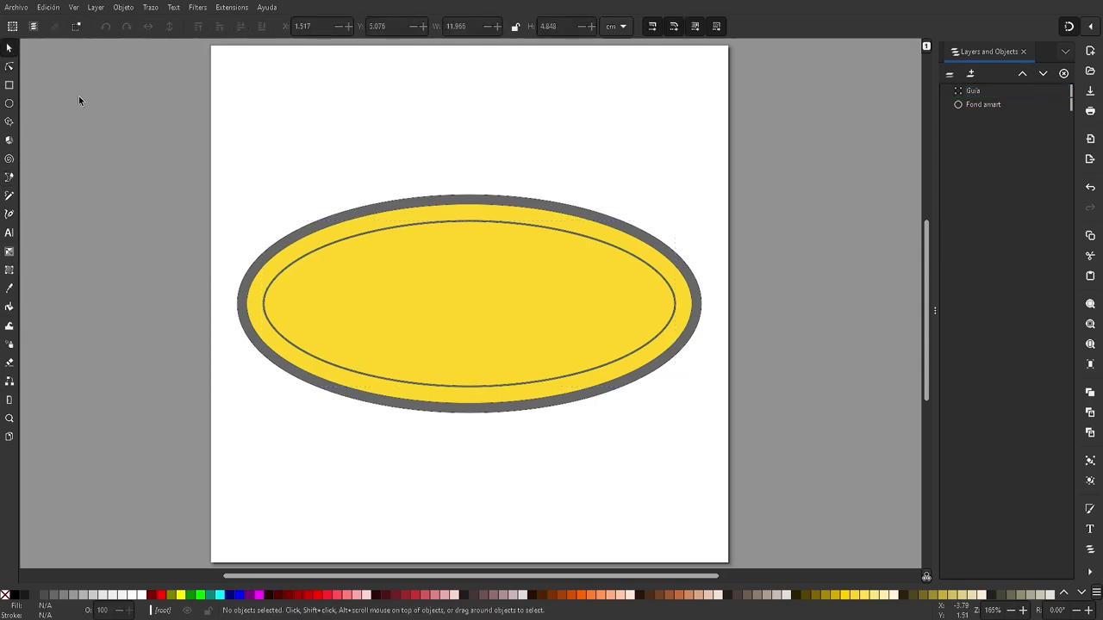
{"action": "left_click", "coordinate": [12, 178]}
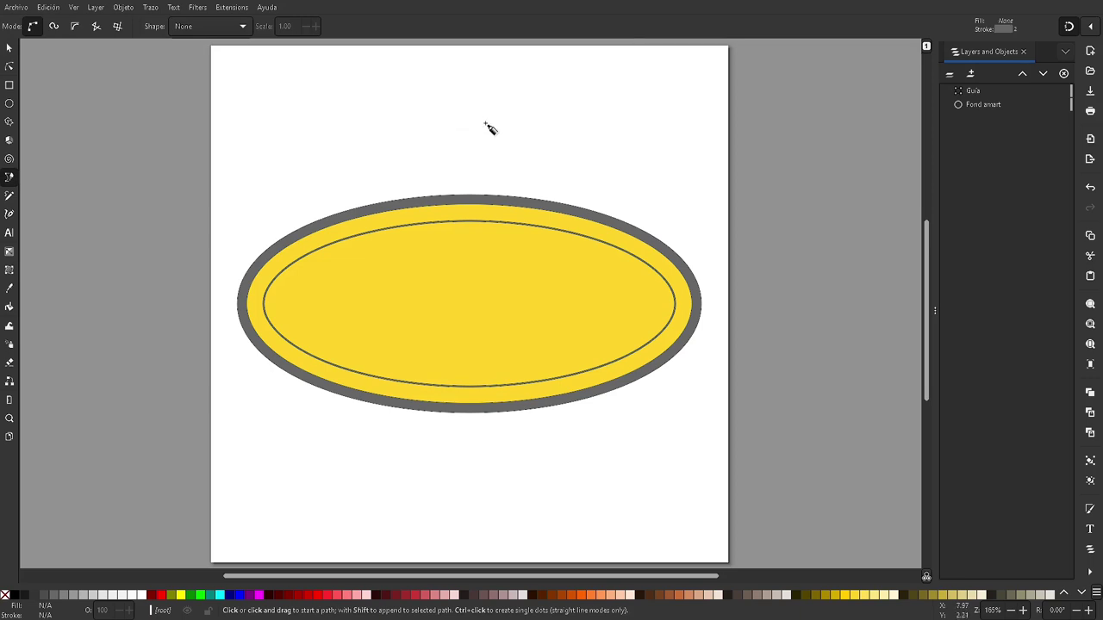
- Begin the half-bat outline with straight points at top centre, the ear and the head
{"action": "left_click", "coordinate": [470, 304]}
{"action": "scroll", "coordinate": [472, 265], "scroll_direction": "up", "scroll_amount": 1, "text": "ctrl"}
{"action": "scroll", "coordinate": [472, 265], "scroll_direction": "up", "scroll_amount": 1, "text": "ctrl"}
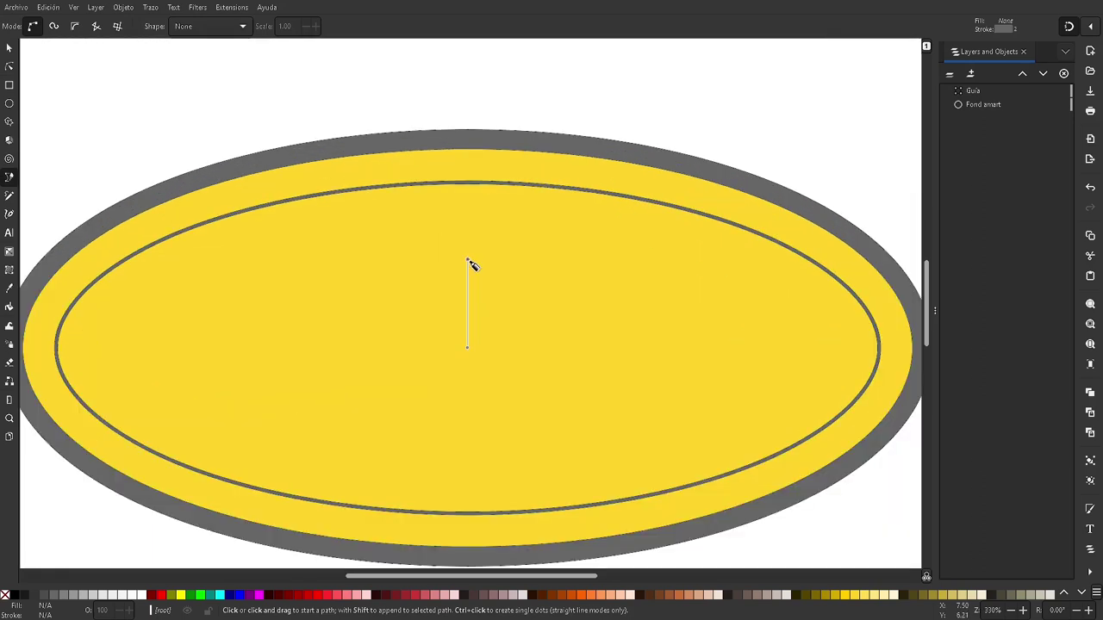
{"action": "left_click", "coordinate": [467, 260]}
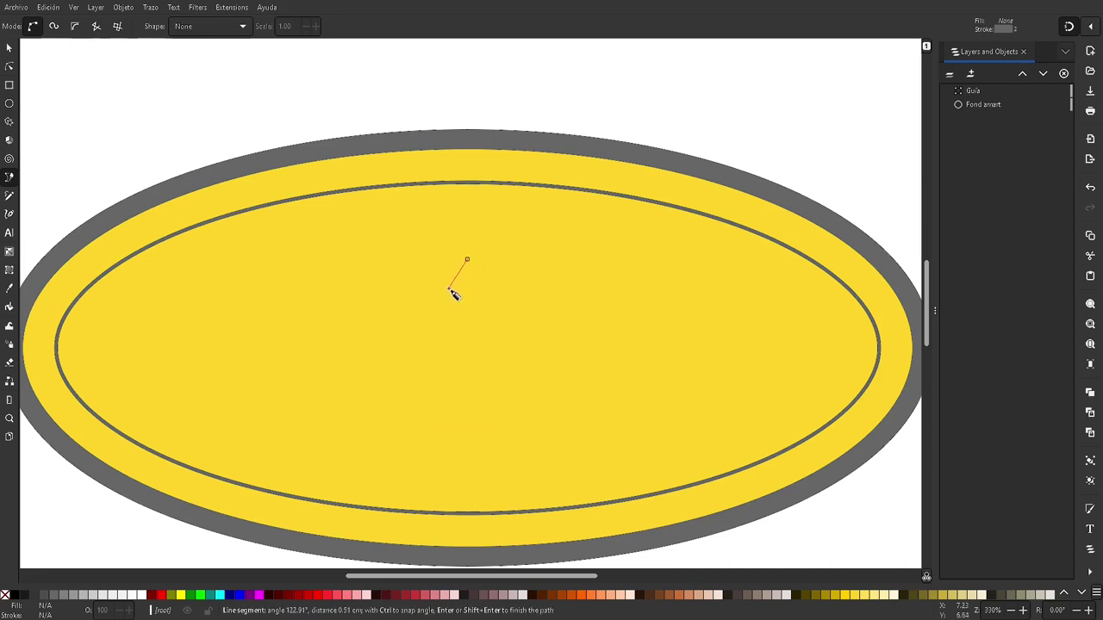
{"action": "left_click", "coordinate": [448, 288]}
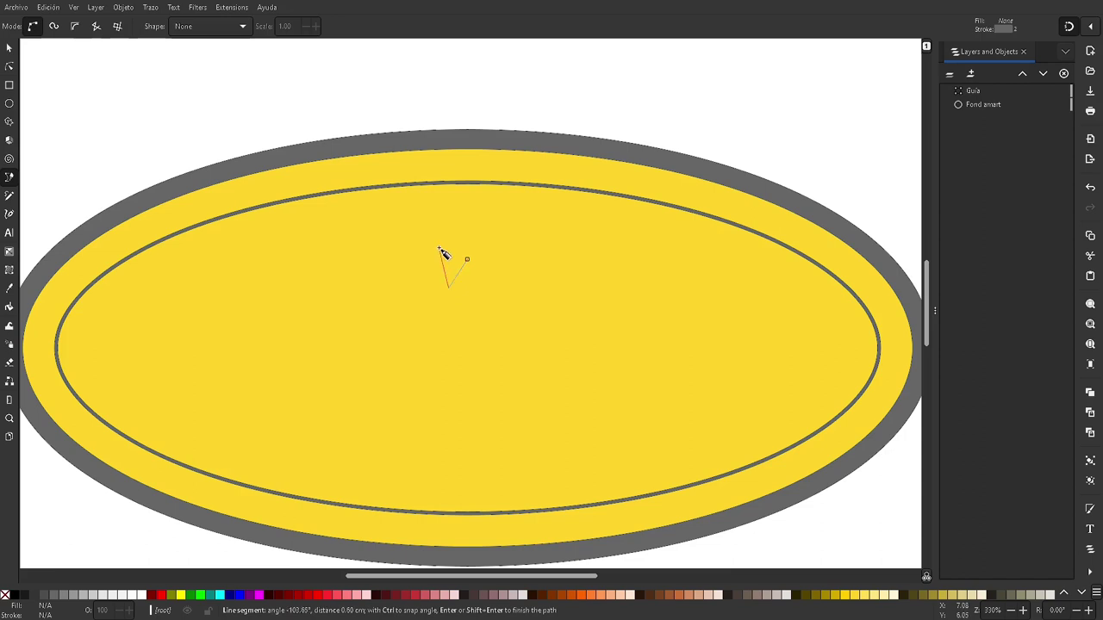
{"action": "left_click", "coordinate": [439, 243]}
{"action": "left_click", "coordinate": [439, 314]}
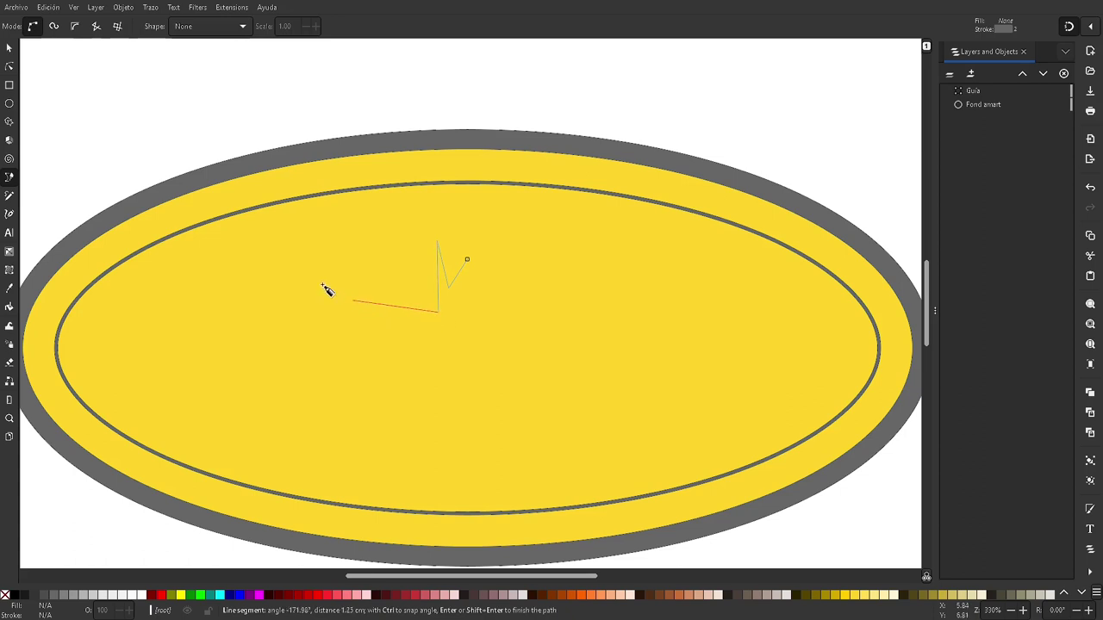
- Continue the outline through the wing points to the bottom centre and finish the path
{"action": "left_click", "coordinate": [274, 208]}
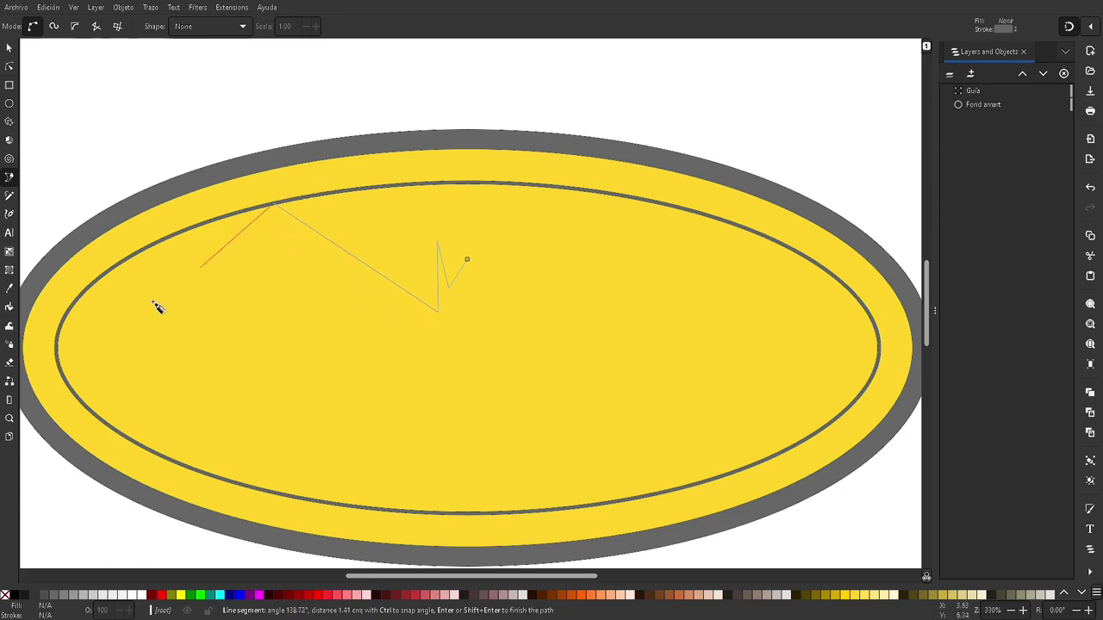
{"action": "left_click", "coordinate": [58, 344]}
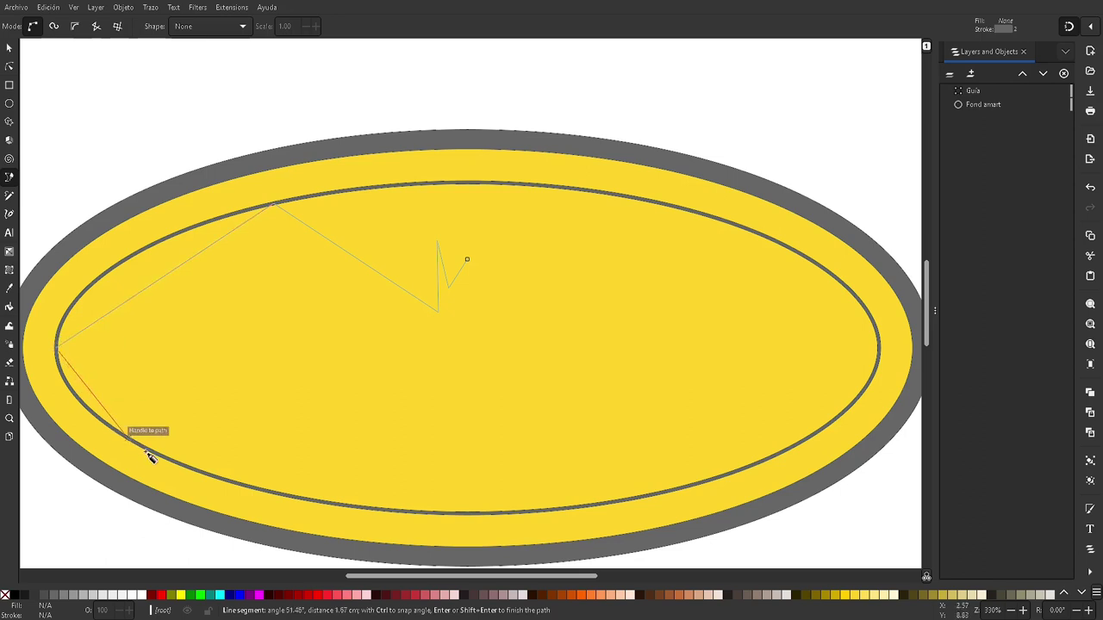
{"action": "left_click", "coordinate": [251, 487]}
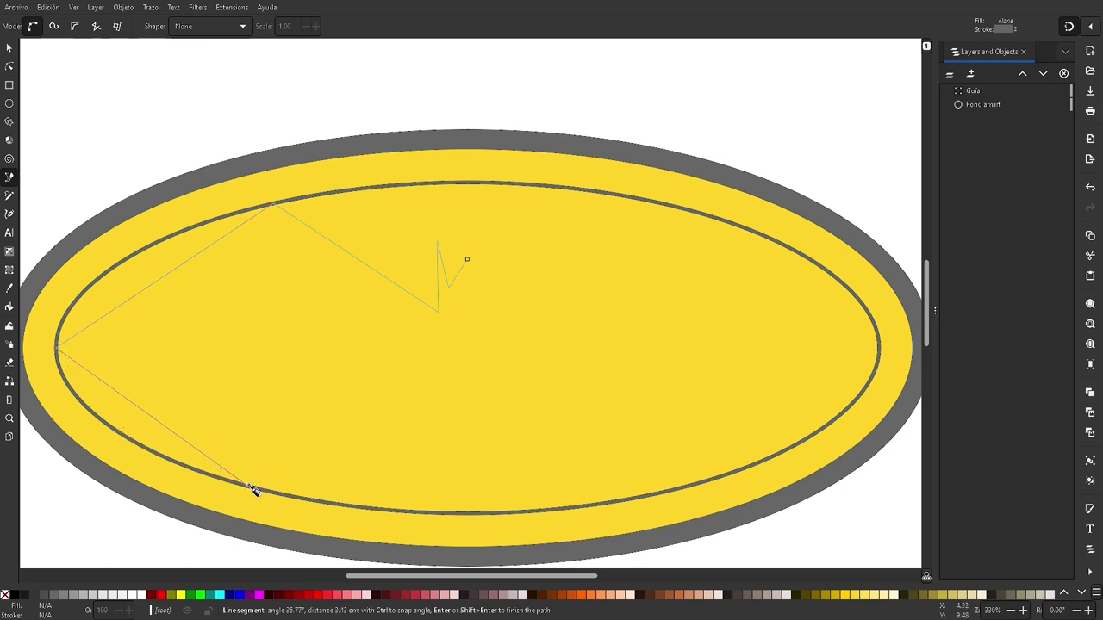
{"action": "left_click", "coordinate": [467, 431]}
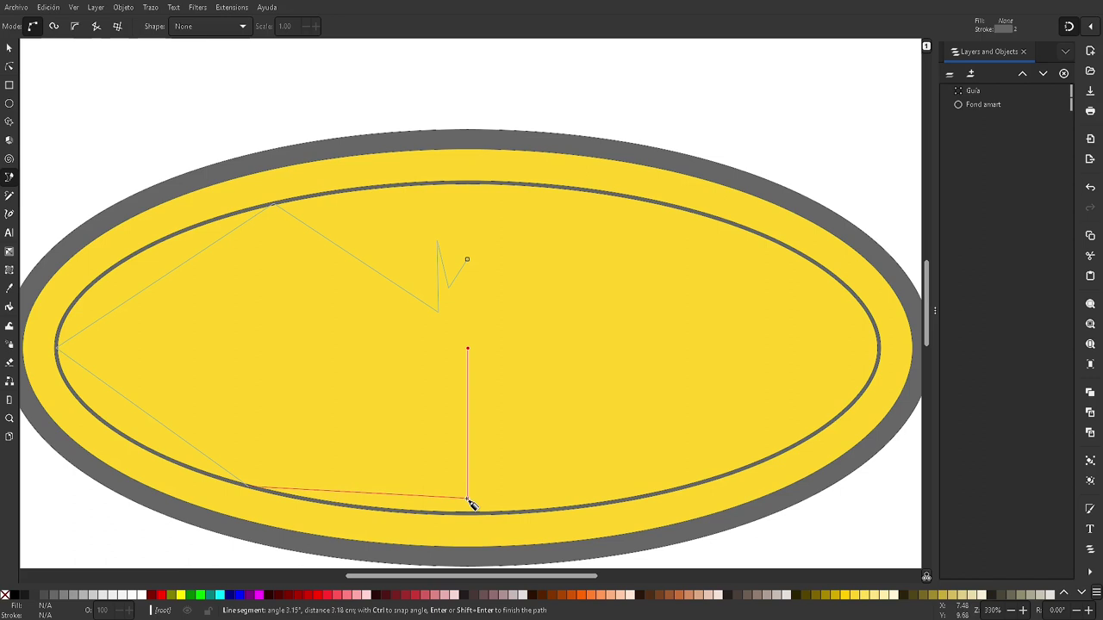
{"action": "left_click", "coordinate": [467, 499]}
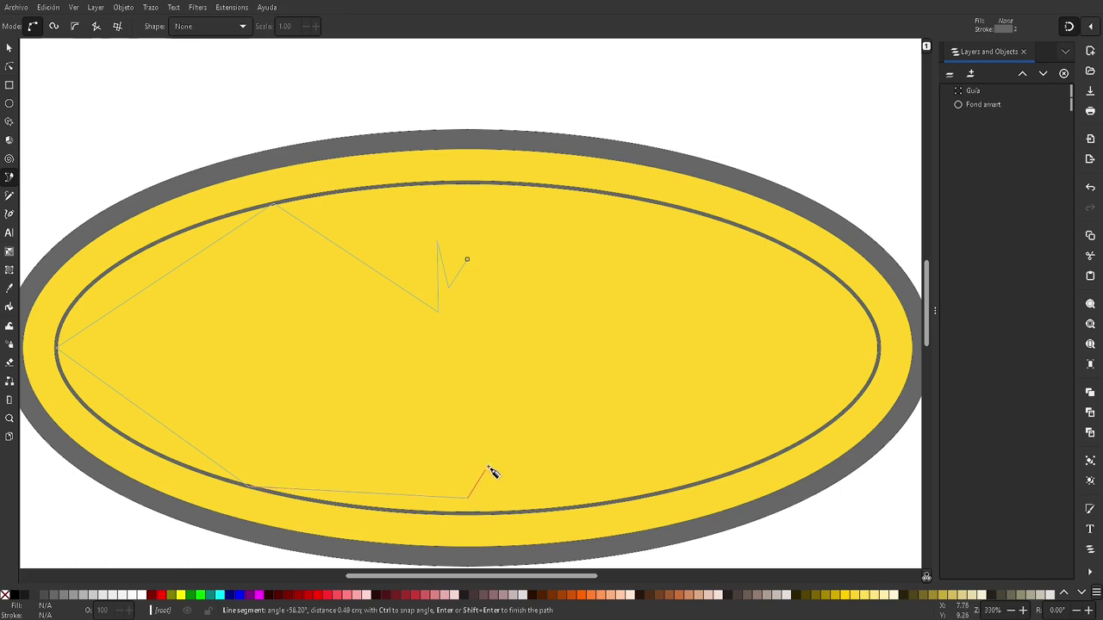
{"action": "key", "text": "Return"}
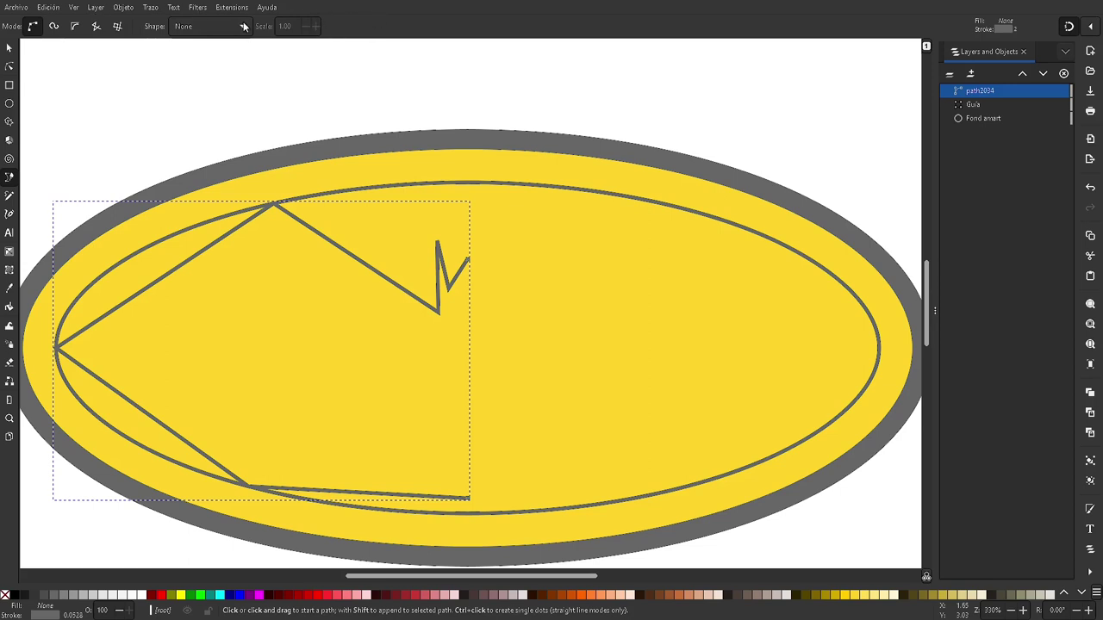
- Apply the Mirror symmetry path effect to the half-bat path
{"action": "left_click", "coordinate": [151, 8]}
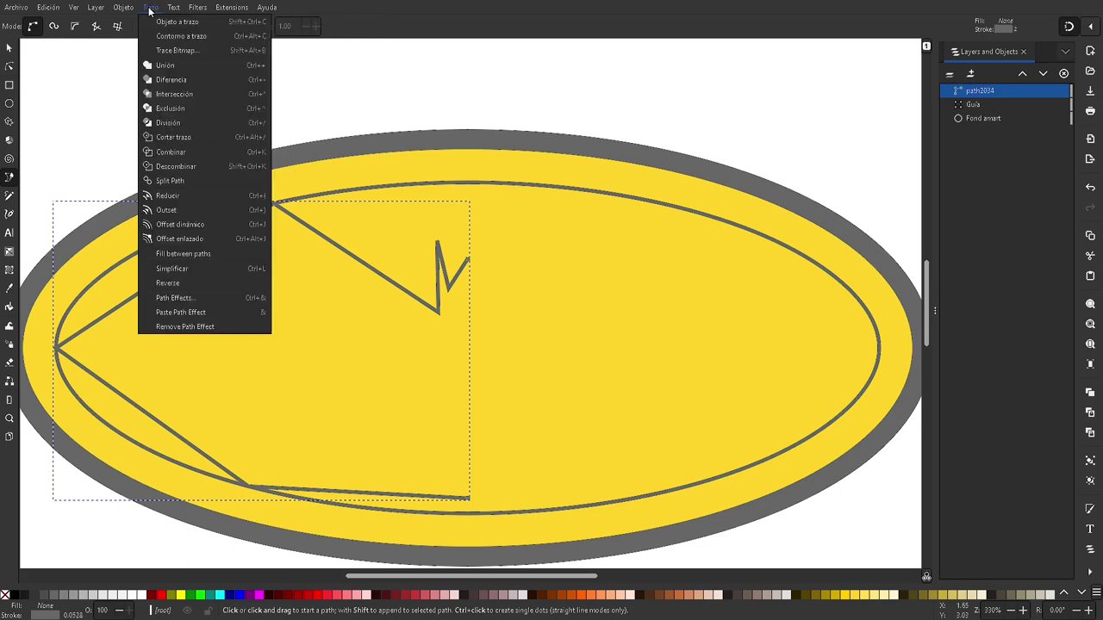
{"action": "left_click", "coordinate": [172, 298]}
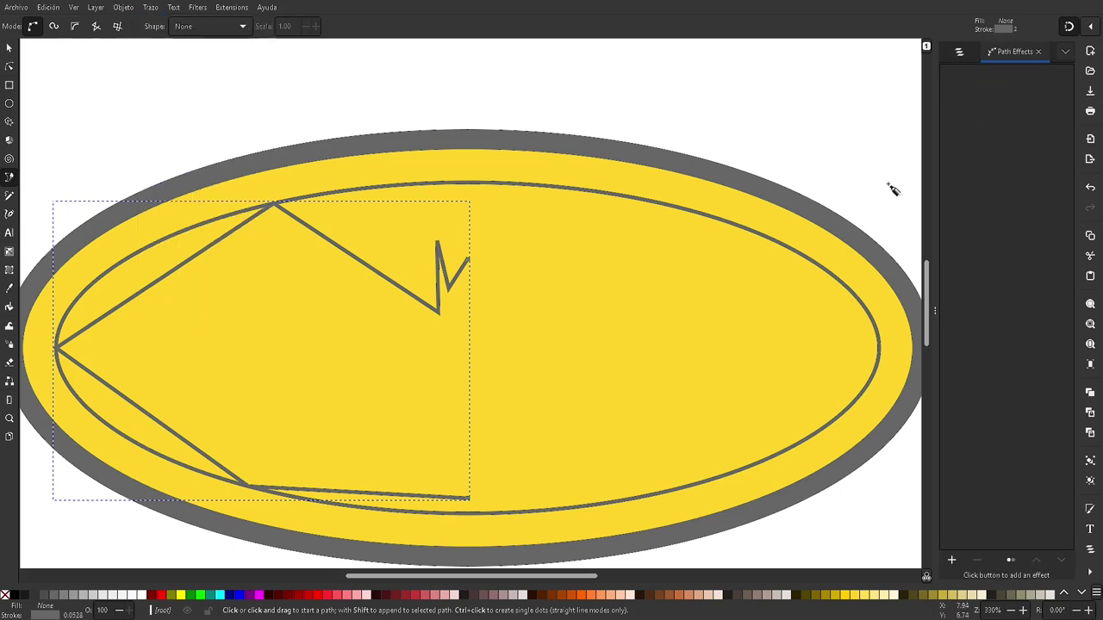
{"action": "left_click", "coordinate": [953, 562]}
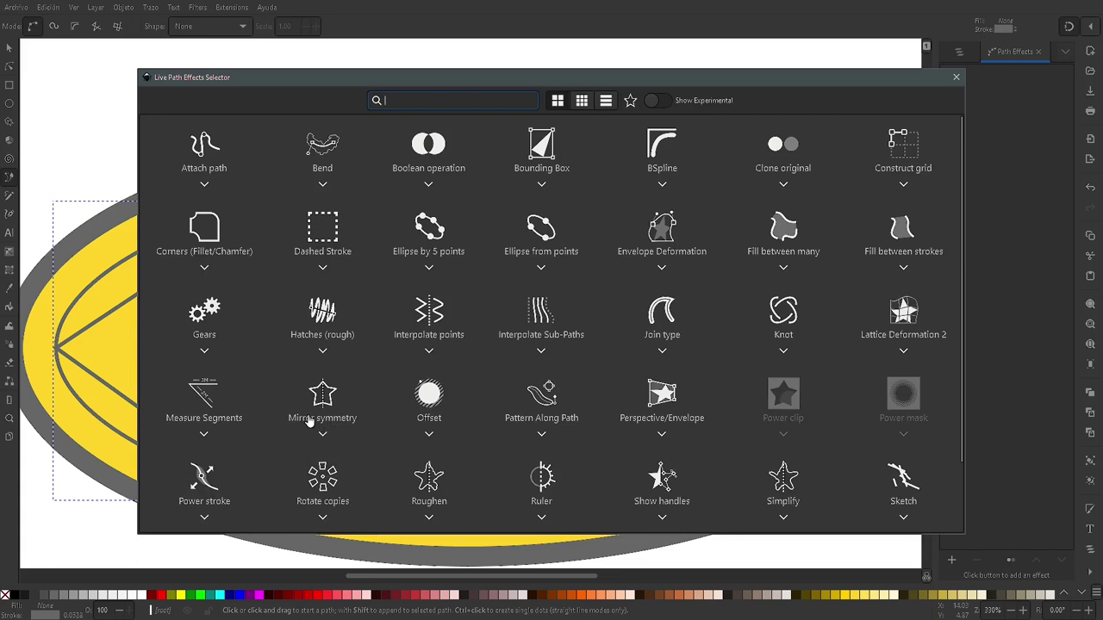
{"action": "left_click", "coordinate": [324, 398]}
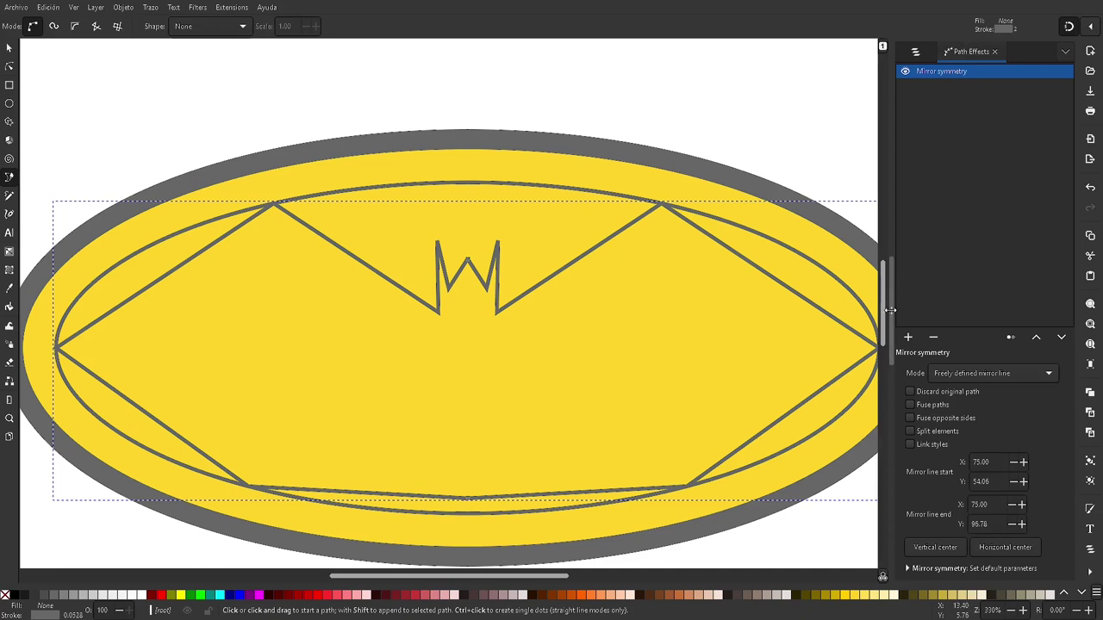
{"action": "left_click_drag", "start_coordinate": [891, 310], "coordinate": [1010, 311]}
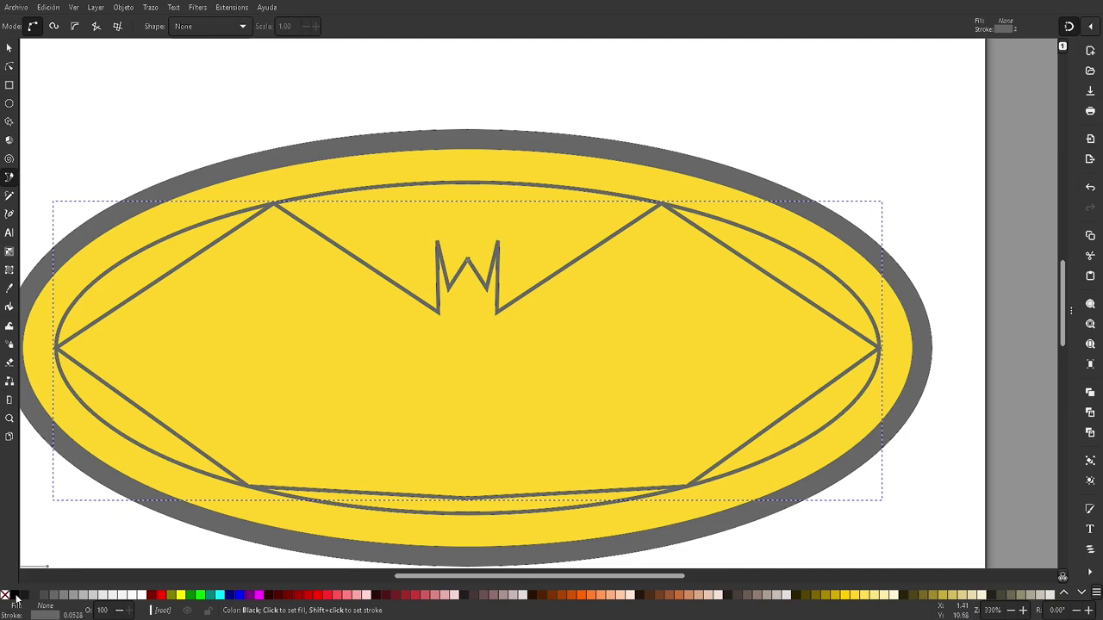
- Fill the bat solid black and remove its grey outline
{"action": "left_click", "coordinate": [14, 595]}
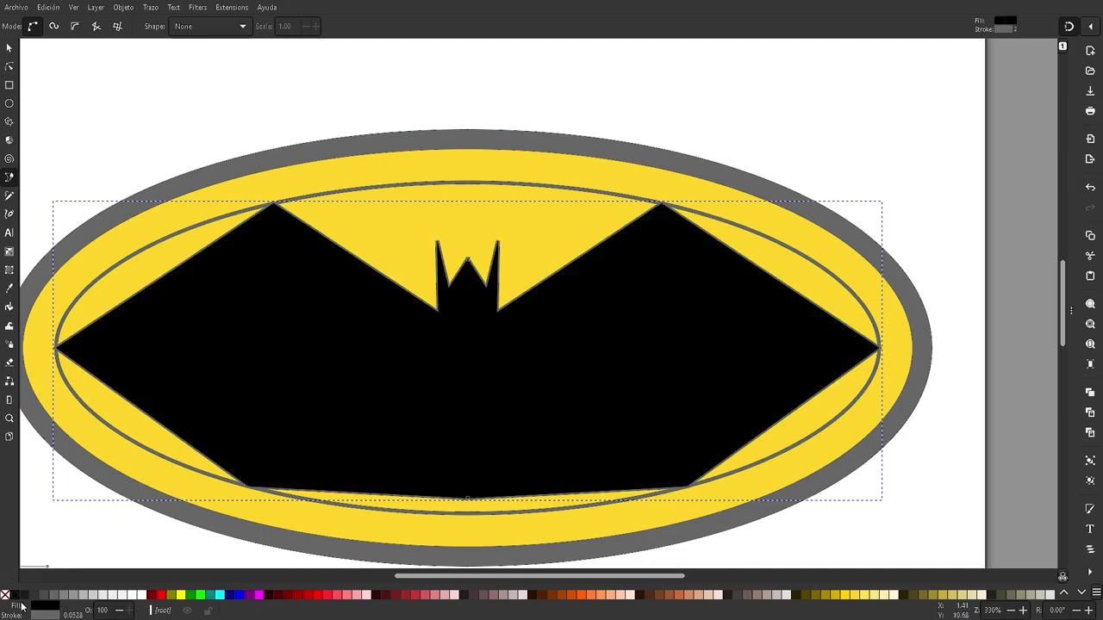
{"action": "left_click", "coordinate": [5, 595], "text": "shift"}
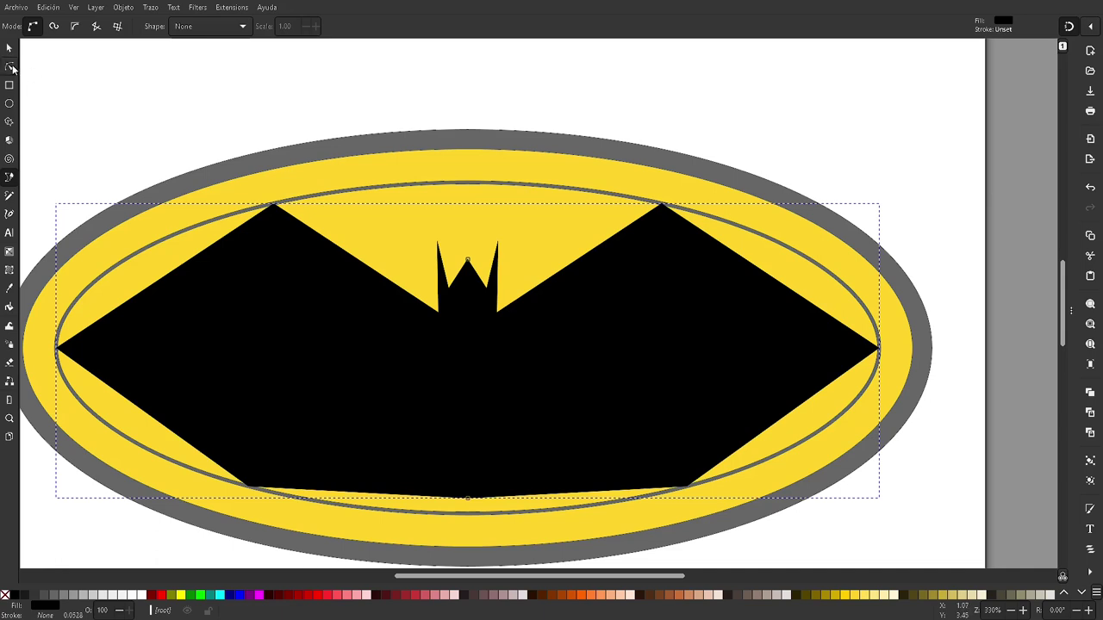
{"action": "left_click", "coordinate": [9, 67]}
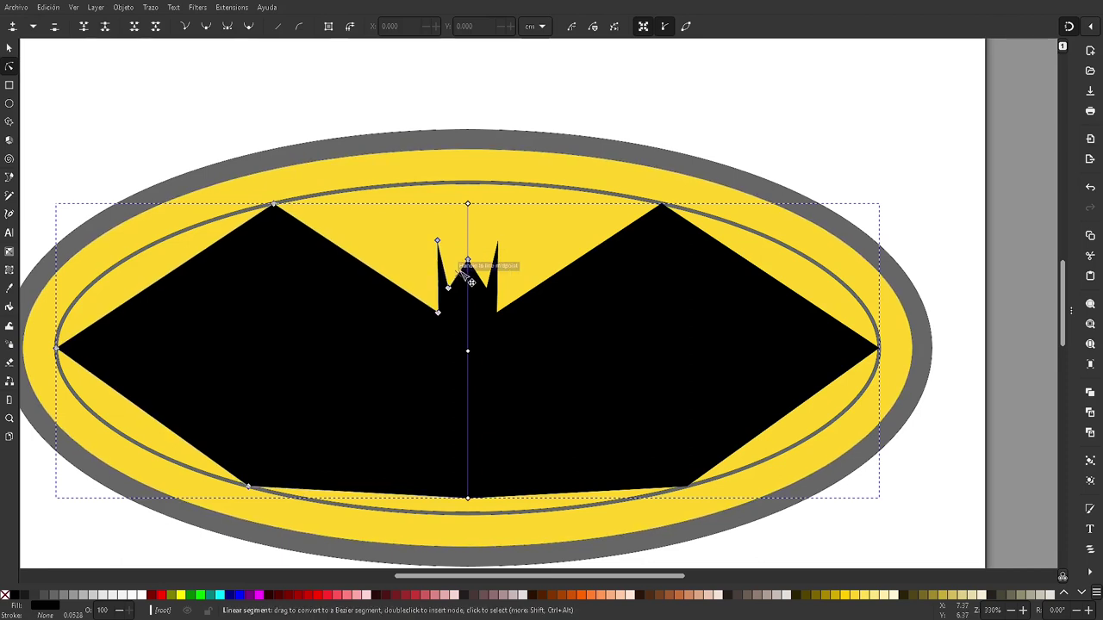
- Bend the notch between the ears into a rounded head arch
{"action": "scroll", "coordinate": [469, 281], "scroll_direction": "up", "scroll_amount": 2}
{"action": "scroll", "coordinate": [467, 281], "scroll_direction": "up", "scroll_amount": 1}
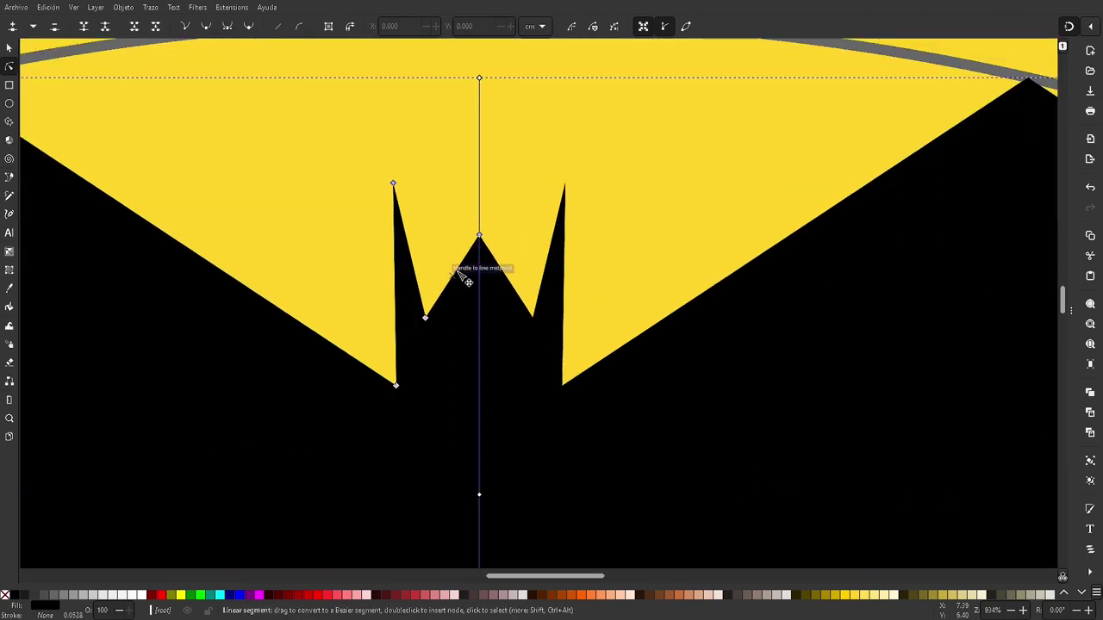
{"action": "left_click_drag", "start_coordinate": [457, 284], "coordinate": [443, 249]}
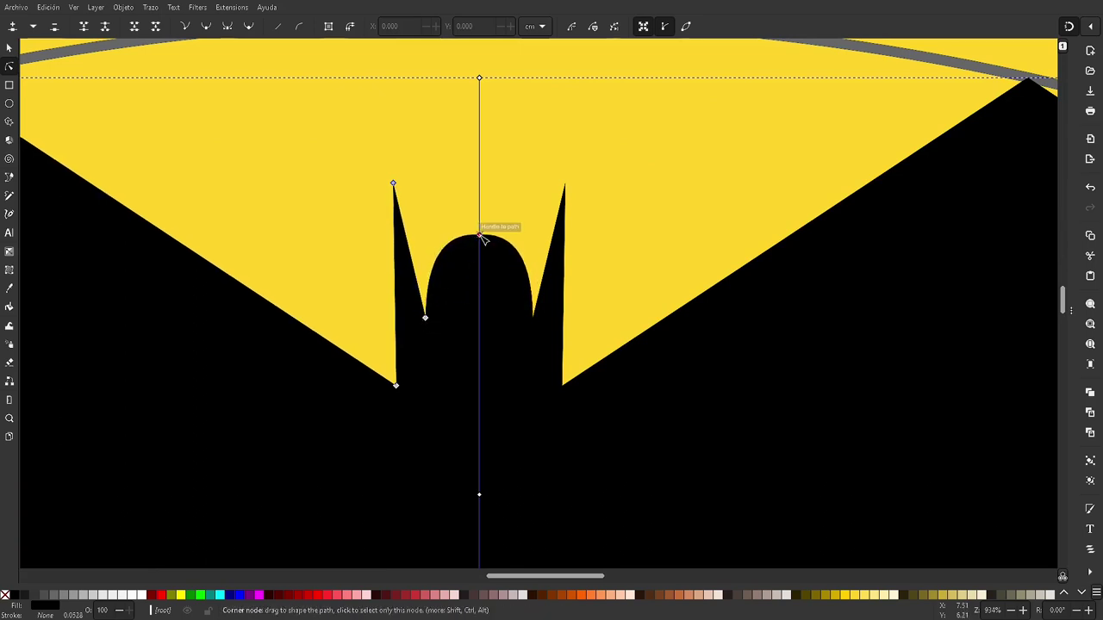
{"action": "left_click_drag", "start_coordinate": [480, 236], "coordinate": [481, 249]}
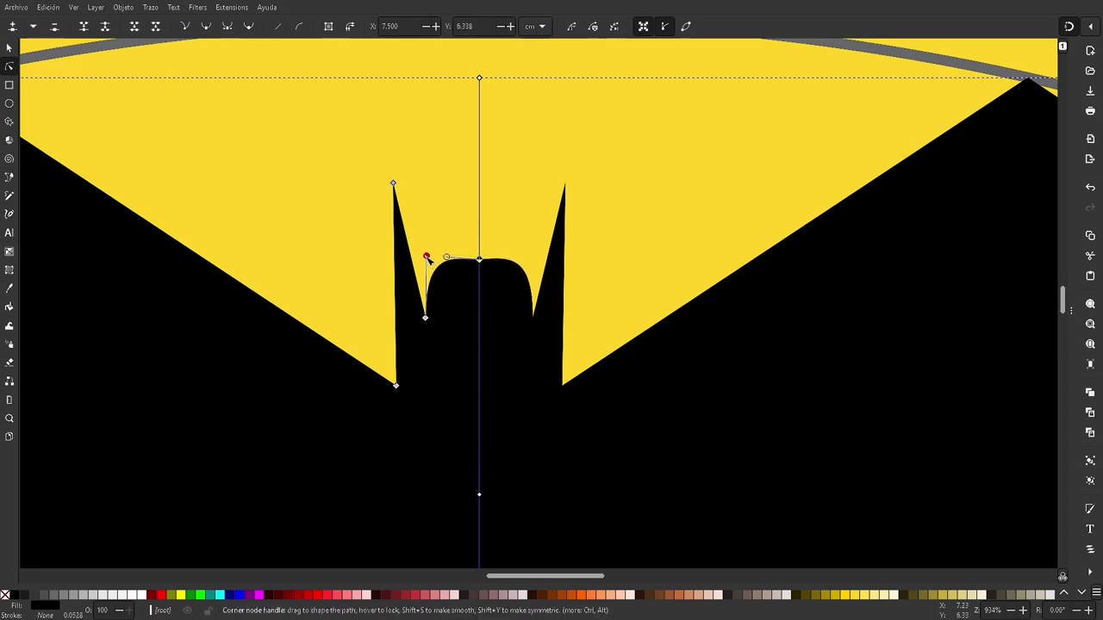
{"action": "left_click_drag", "start_coordinate": [428, 260], "coordinate": [430, 268]}
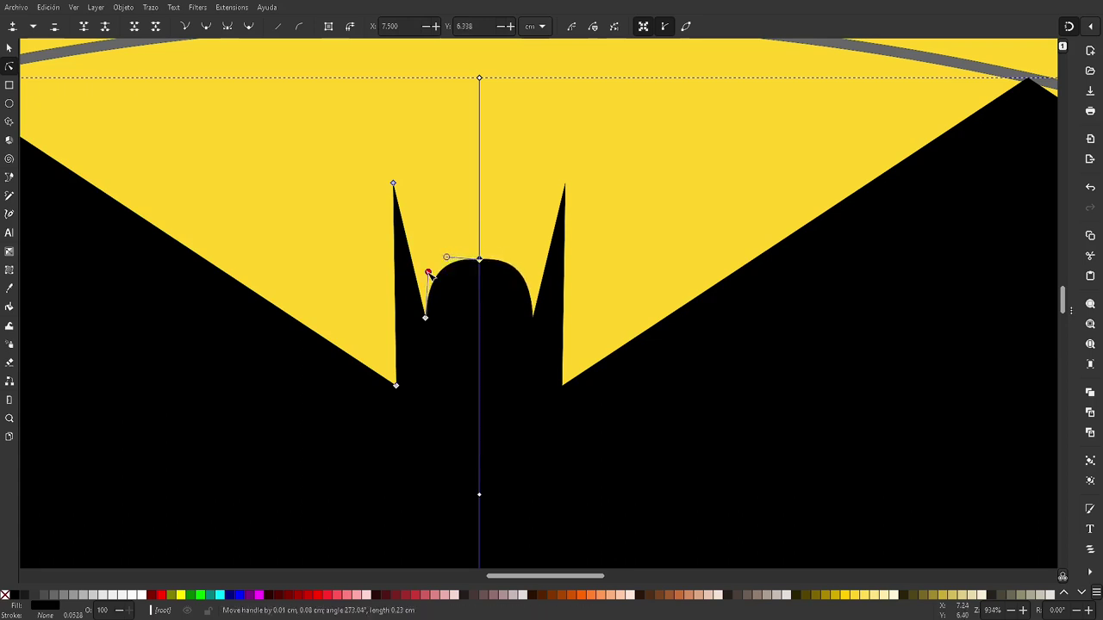
{"action": "left_click_drag", "start_coordinate": [430, 275], "coordinate": [427, 278]}
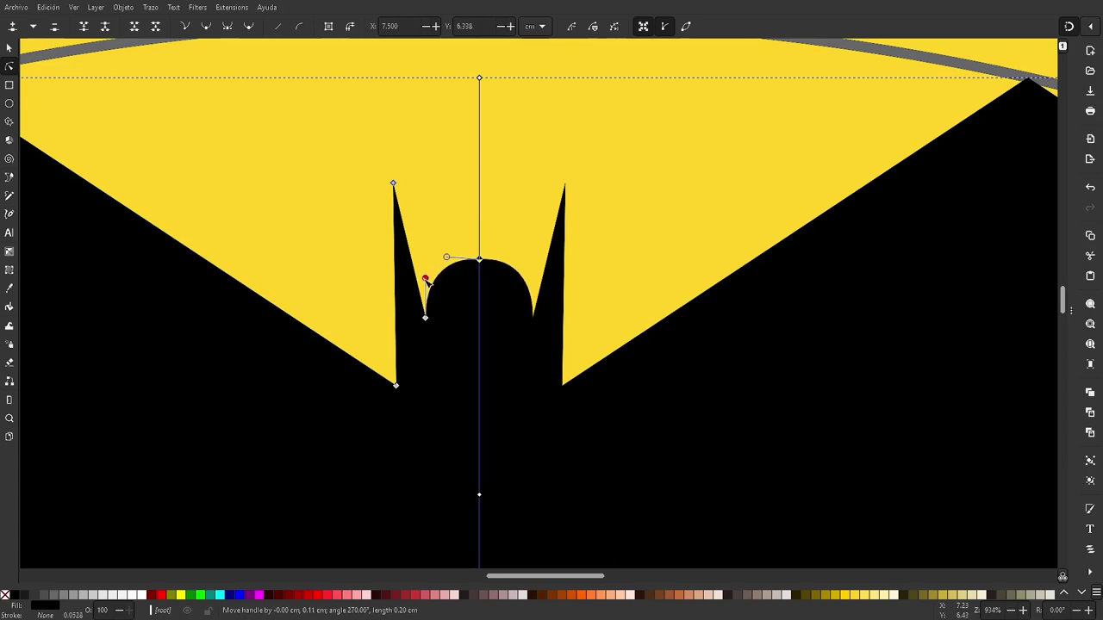
{"action": "left_click_drag", "start_coordinate": [428, 285], "coordinate": [447, 261]}
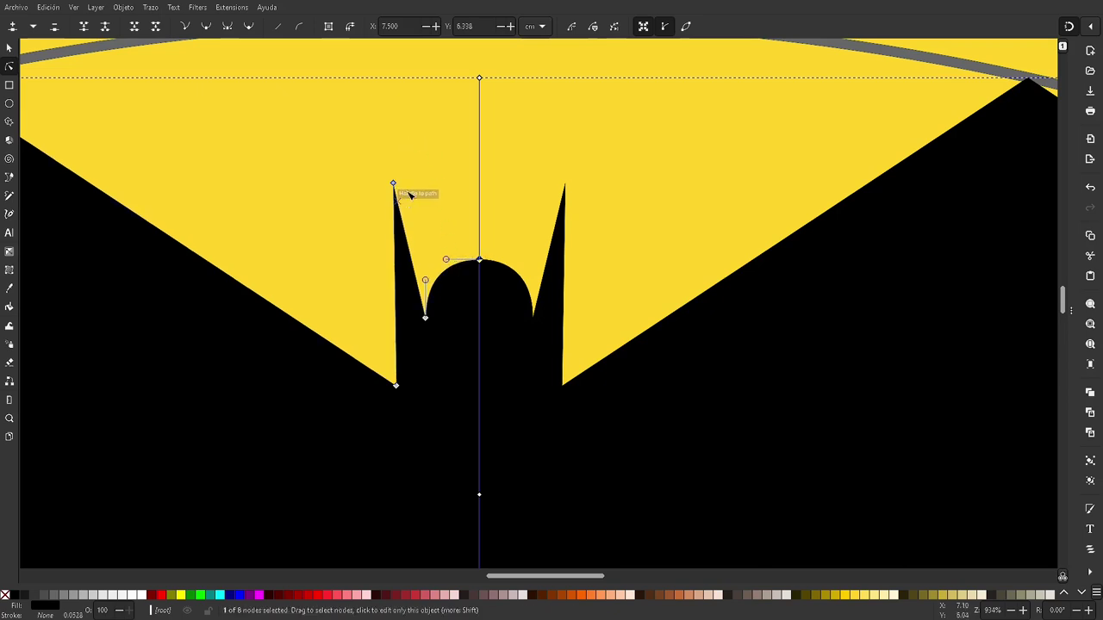
- Delete the extra left-wing node and curve the upper wing edge along the ellipse
{"action": "scroll", "coordinate": [423, 196], "scroll_direction": "down", "scroll_amount": 1, "text": "ctrl"}
{"action": "scroll", "coordinate": [423, 196], "scroll_direction": "down", "scroll_amount": 1, "text": "ctrl"}
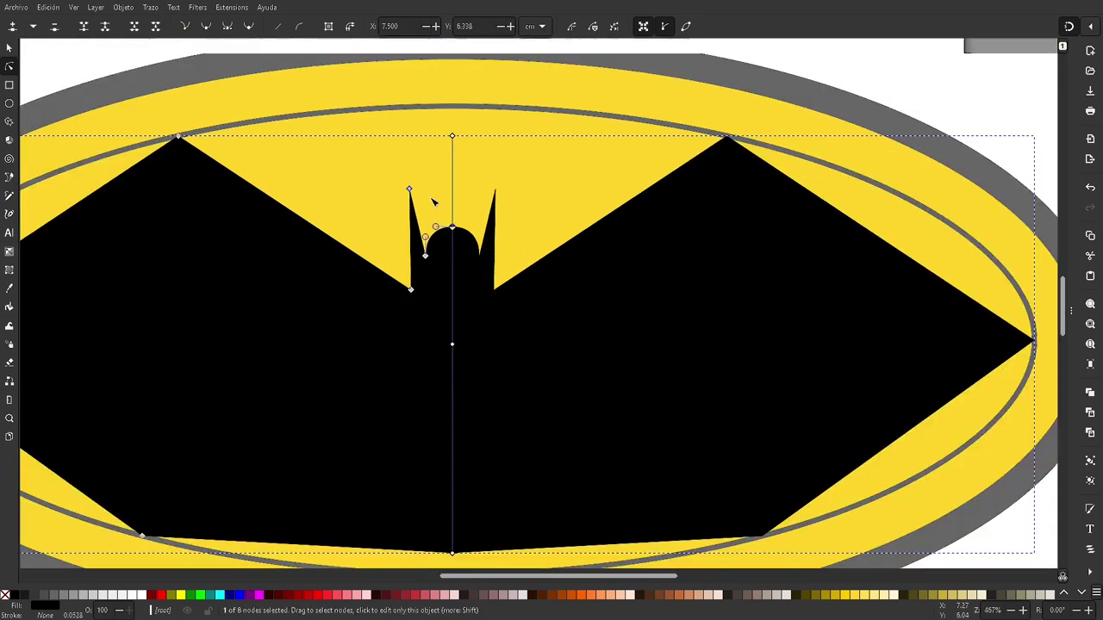
{"action": "scroll", "coordinate": [420, 199], "scroll_direction": "down", "scroll_amount": 1, "text": "ctrl"}
{"action": "mouse_move", "coordinate": [334, 207]}
{"action": "left_mouse_down"}
{"action": "mouse_move", "coordinate": [297, 241]}
{"action": "mouse_move", "coordinate": [275, 238]}
{"action": "mouse_move", "coordinate": [286, 251]}
{"action": "left_mouse_up"}
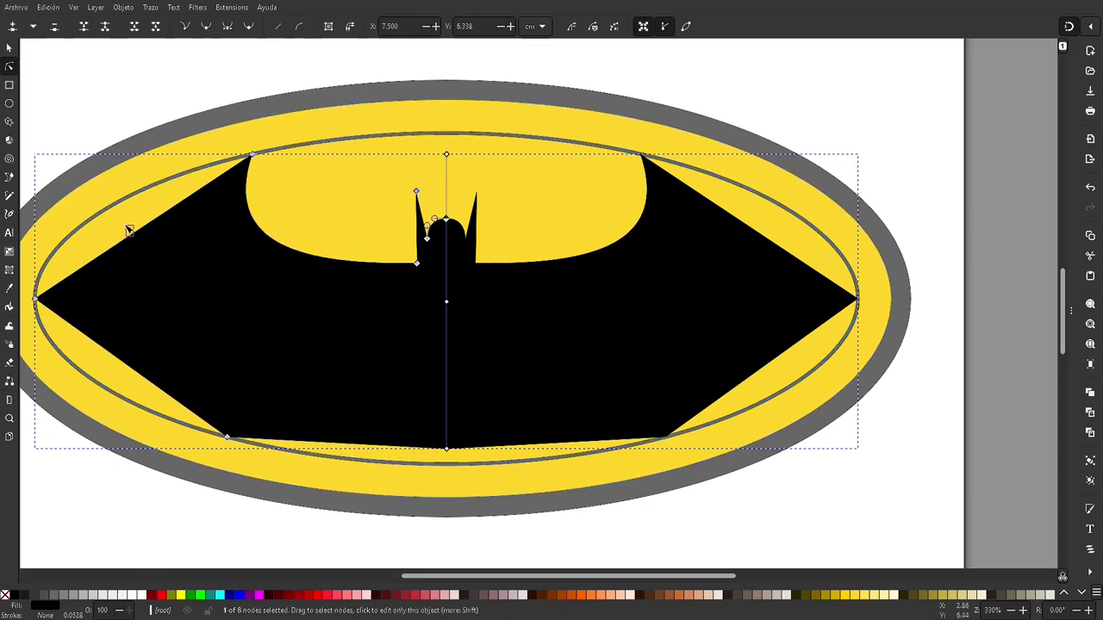
{"action": "left_click", "coordinate": [138, 232]}
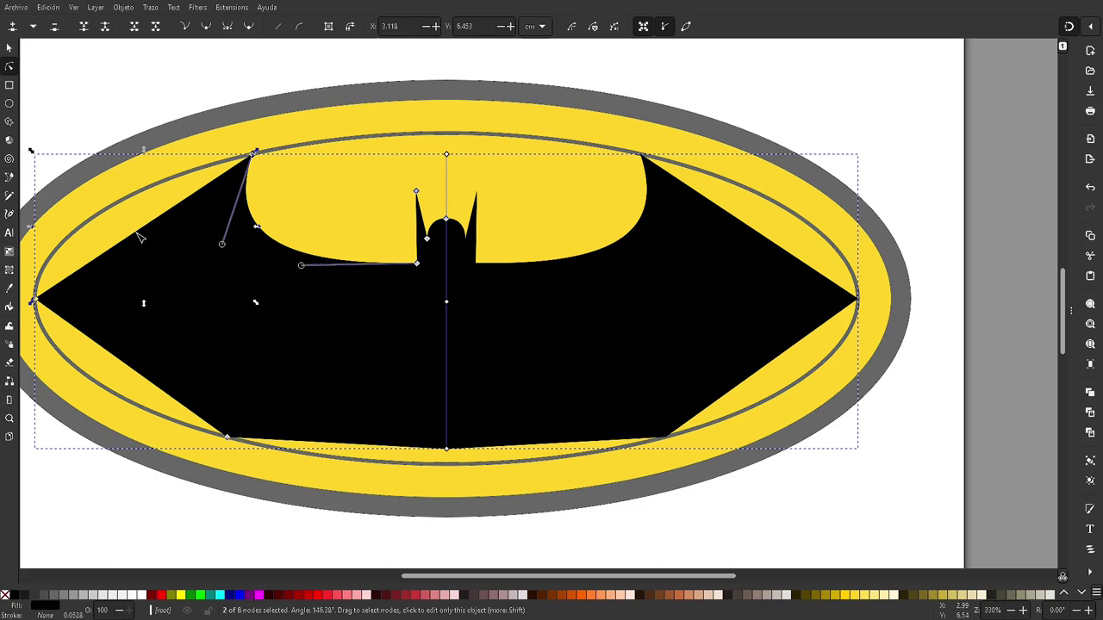
{"action": "left_click", "coordinate": [291, 253]}
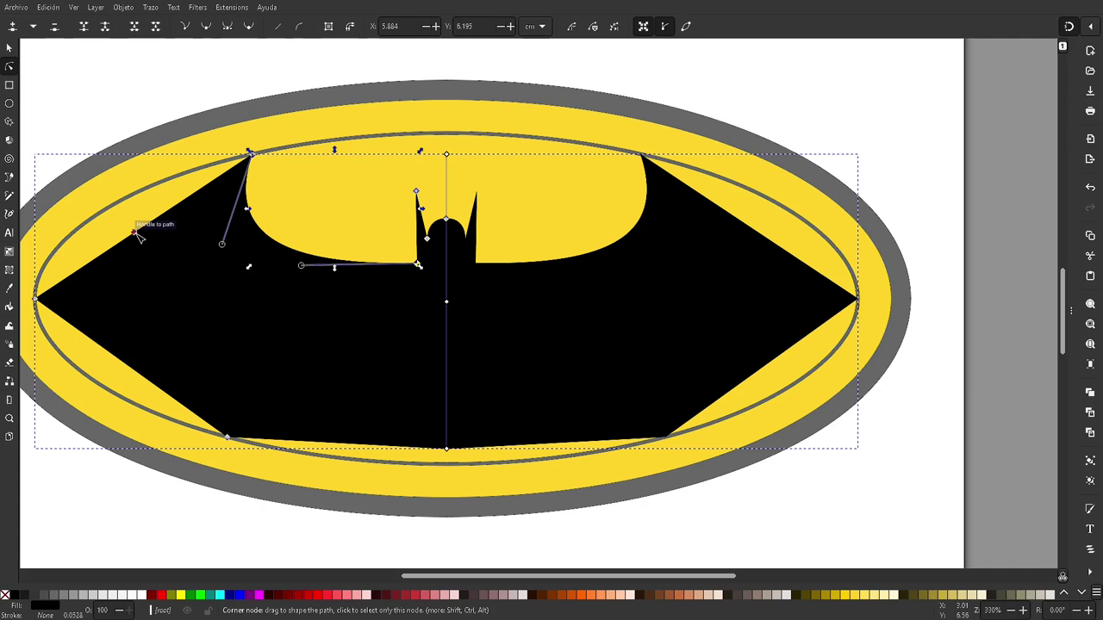
{"action": "left_click_drag", "start_coordinate": [116, 222], "coordinate": [153, 248]}
{"action": "key", "text": "Delete"}
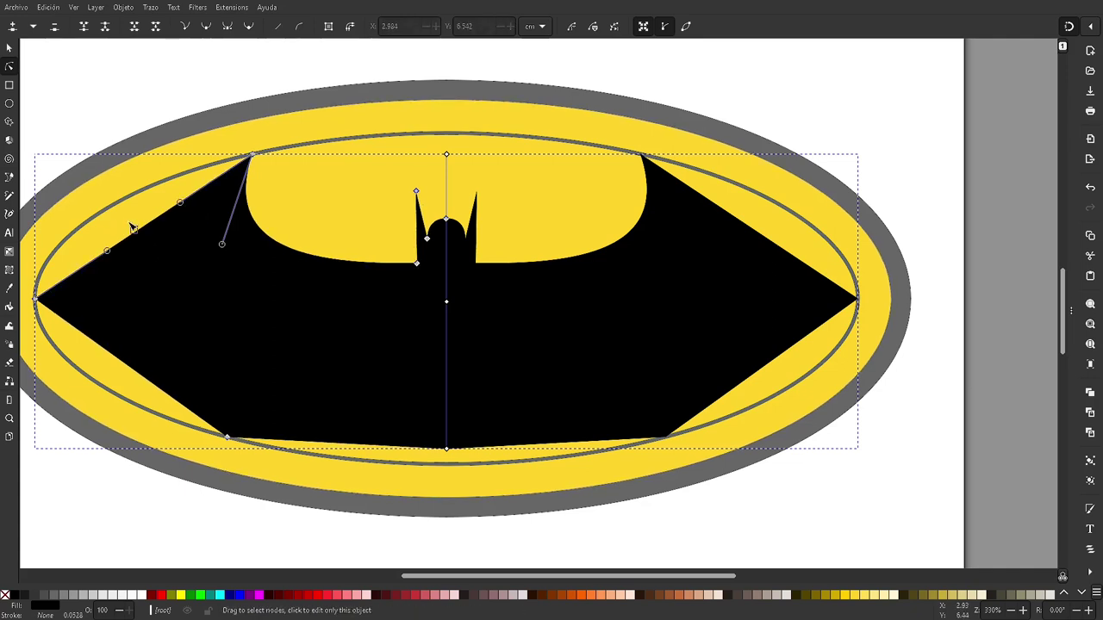
{"action": "left_click_drag", "start_coordinate": [142, 232], "coordinate": [125, 220]}
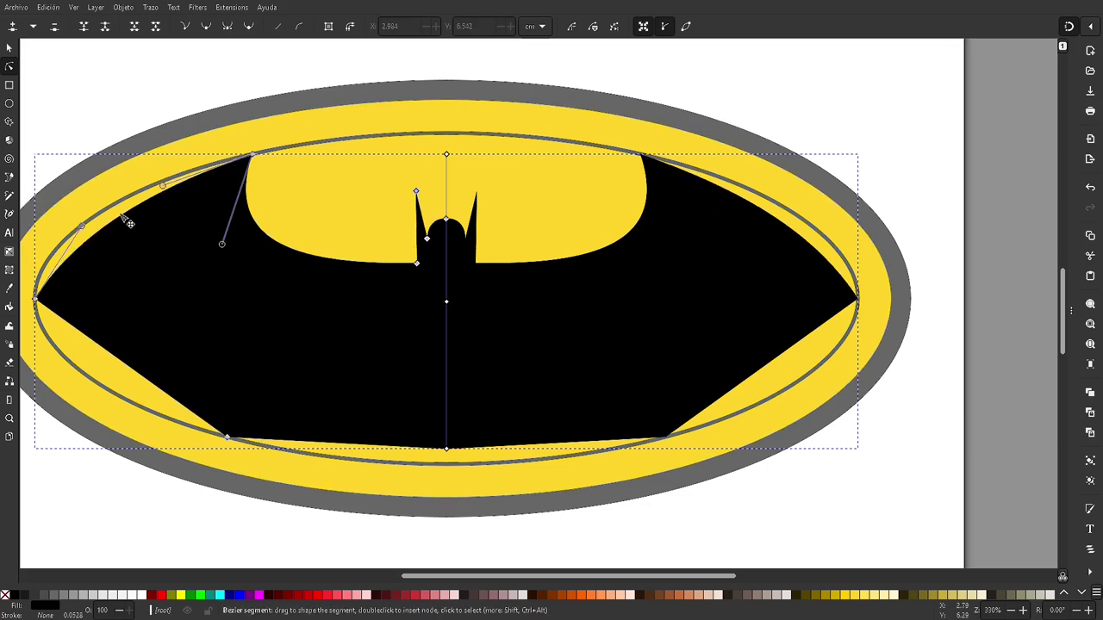
{"action": "mouse_move", "coordinate": [125, 219]}
{"action": "left_mouse_down"}
{"action": "mouse_move", "coordinate": [58, 225]}
{"action": "mouse_move", "coordinate": [37, 209]}
{"action": "left_mouse_up"}
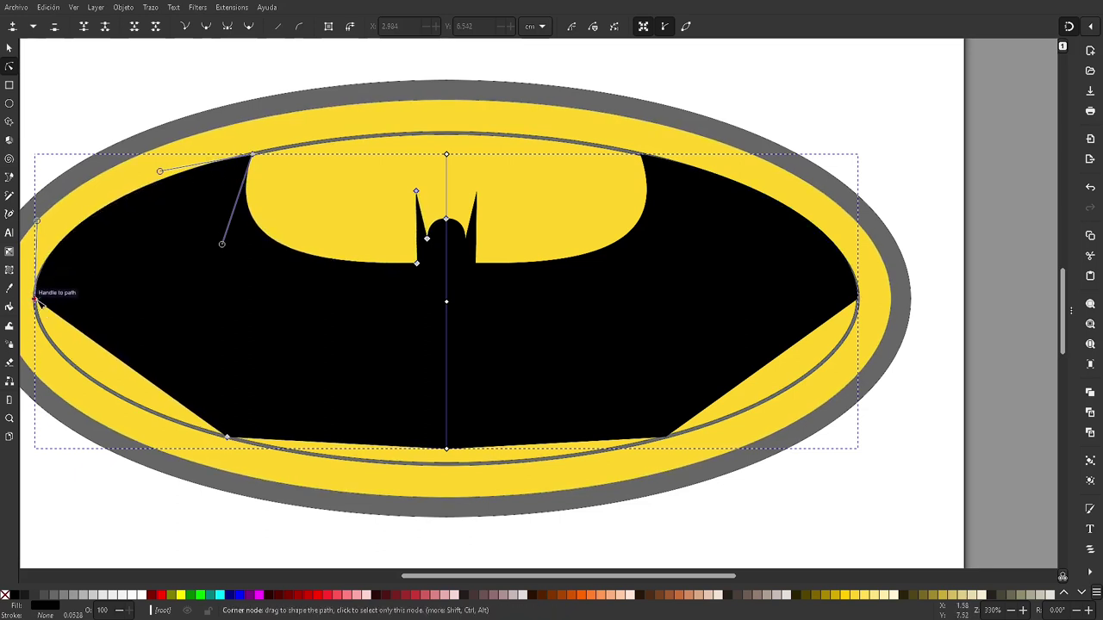
- Arc the lower wing edge, keep the mirror line vertical and lower the bottom point
{"action": "left_click_drag", "start_coordinate": [113, 359], "coordinate": [139, 315]}
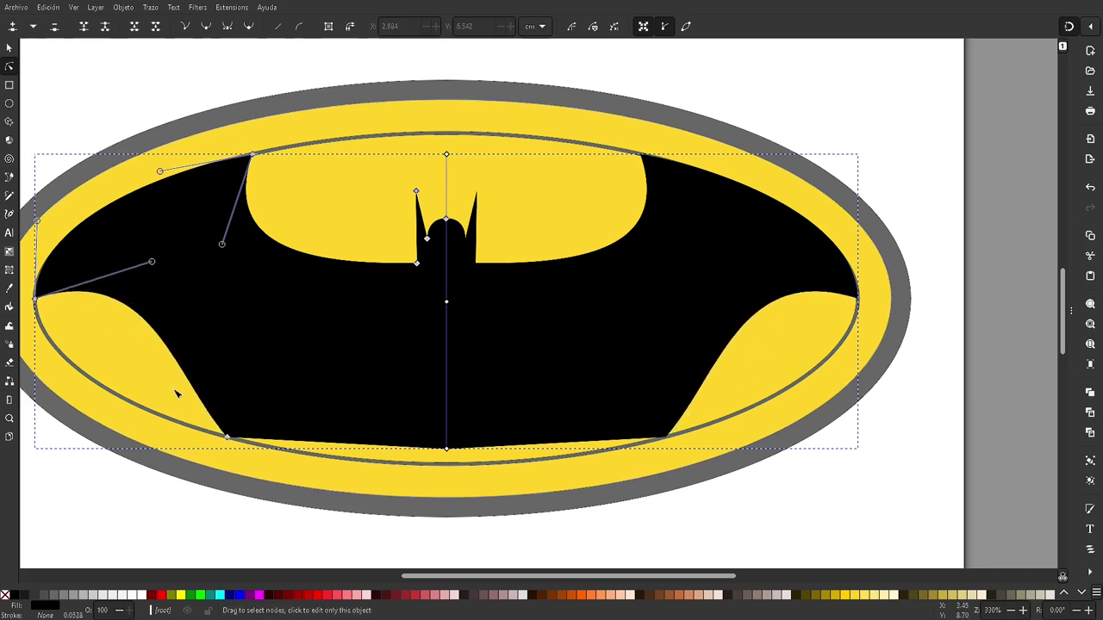
{"action": "left_click_drag", "start_coordinate": [215, 395], "coordinate": [229, 392]}
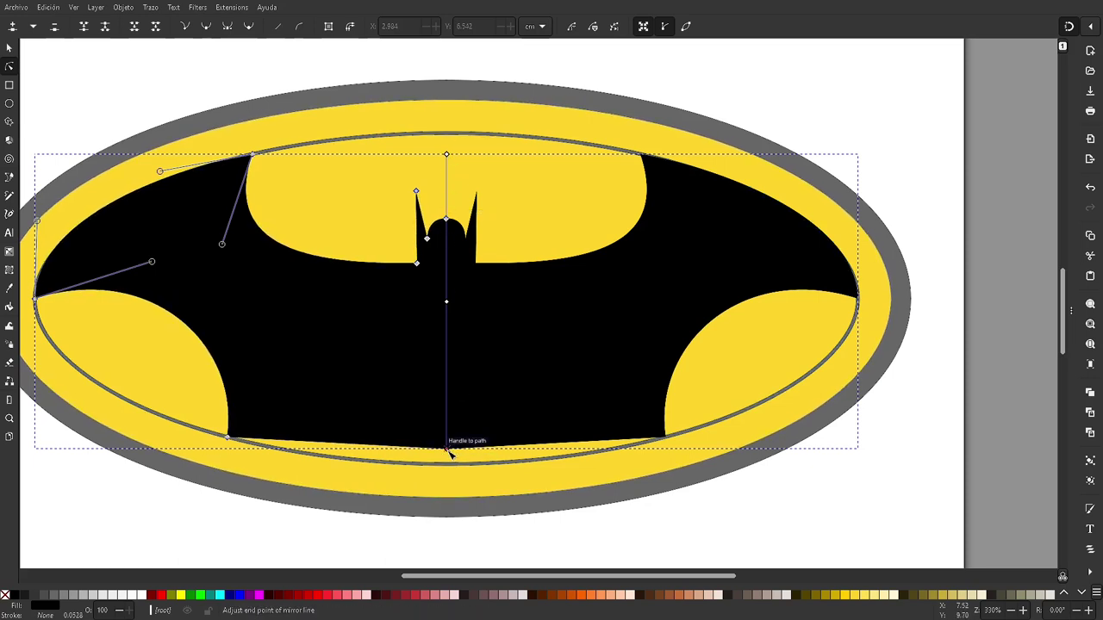
{"action": "left_click_drag", "start_coordinate": [448, 454], "coordinate": [448, 463]}
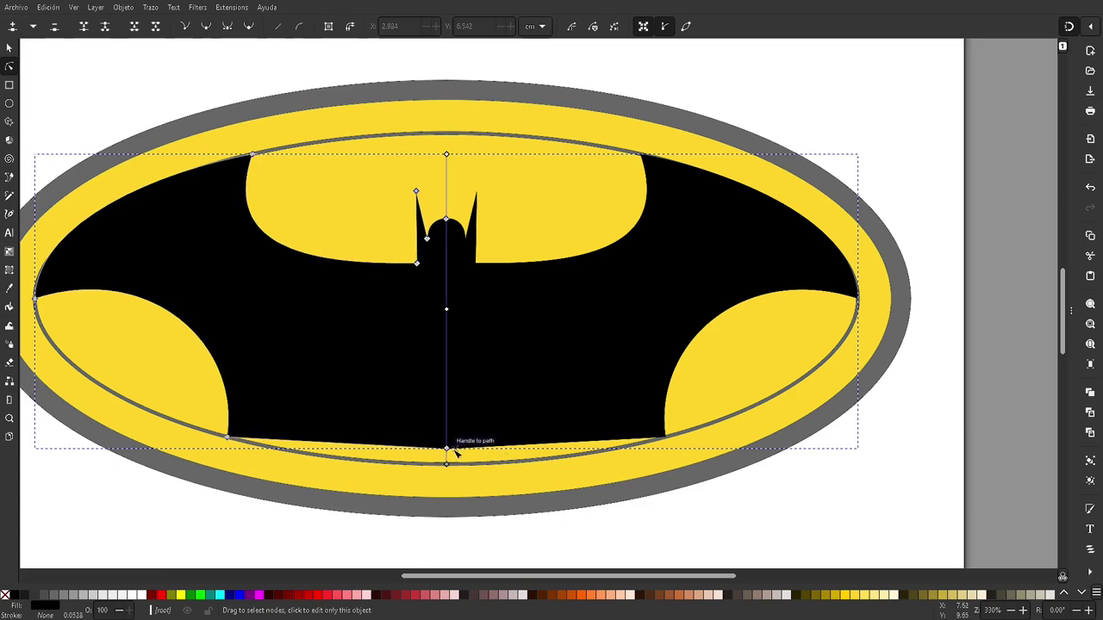
{"action": "left_click_drag", "start_coordinate": [446, 464], "coordinate": [494, 466]}
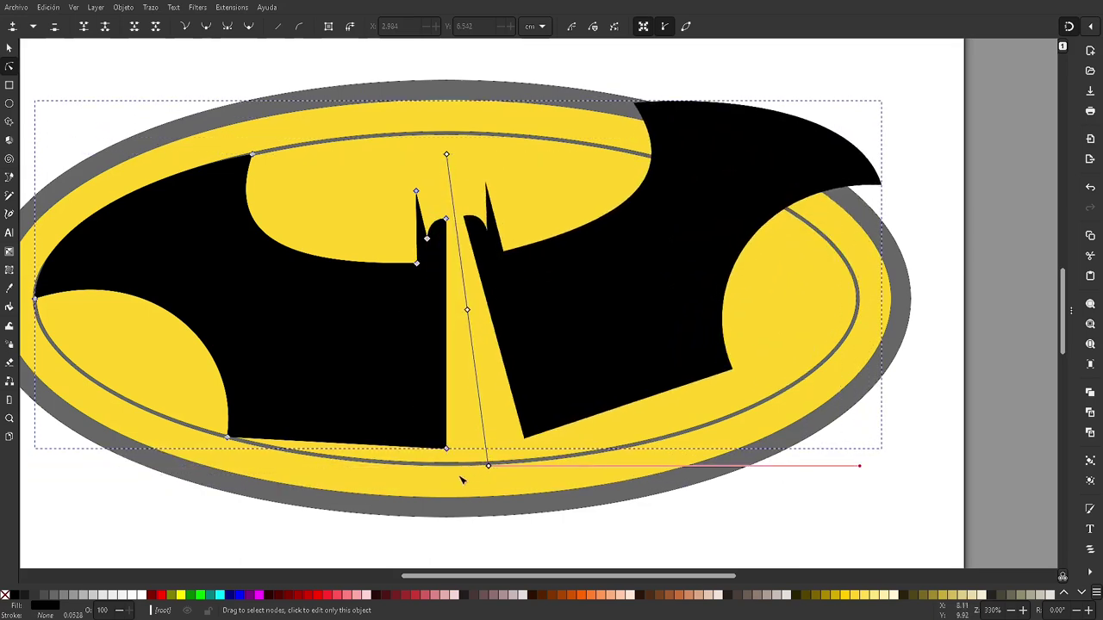
{"action": "left_click_drag", "start_coordinate": [493, 466], "coordinate": [448, 480]}
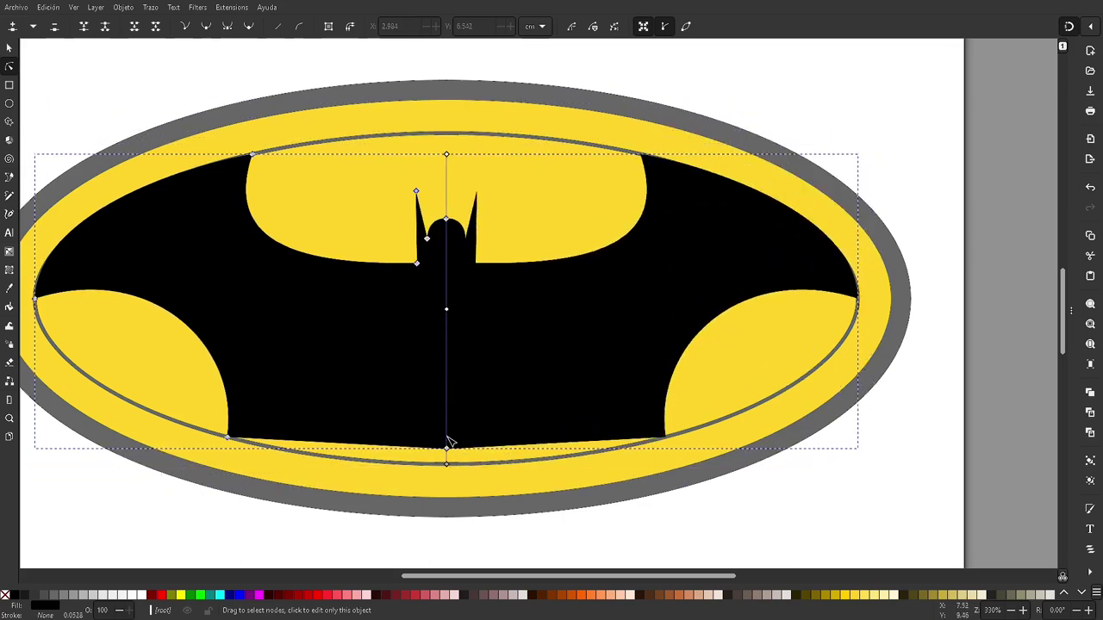
{"action": "left_click_drag", "start_coordinate": [447, 449], "coordinate": [448, 464]}
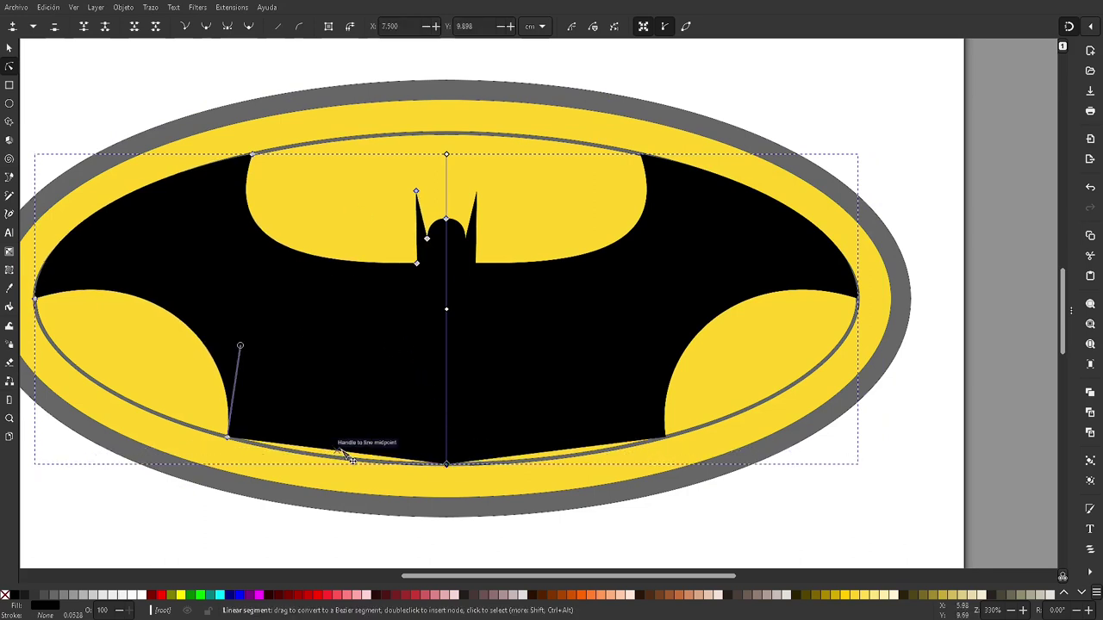
- Bend the lower edge under the wing upward into a scallop
{"action": "left_click_drag", "start_coordinate": [344, 446], "coordinate": [350, 407]}
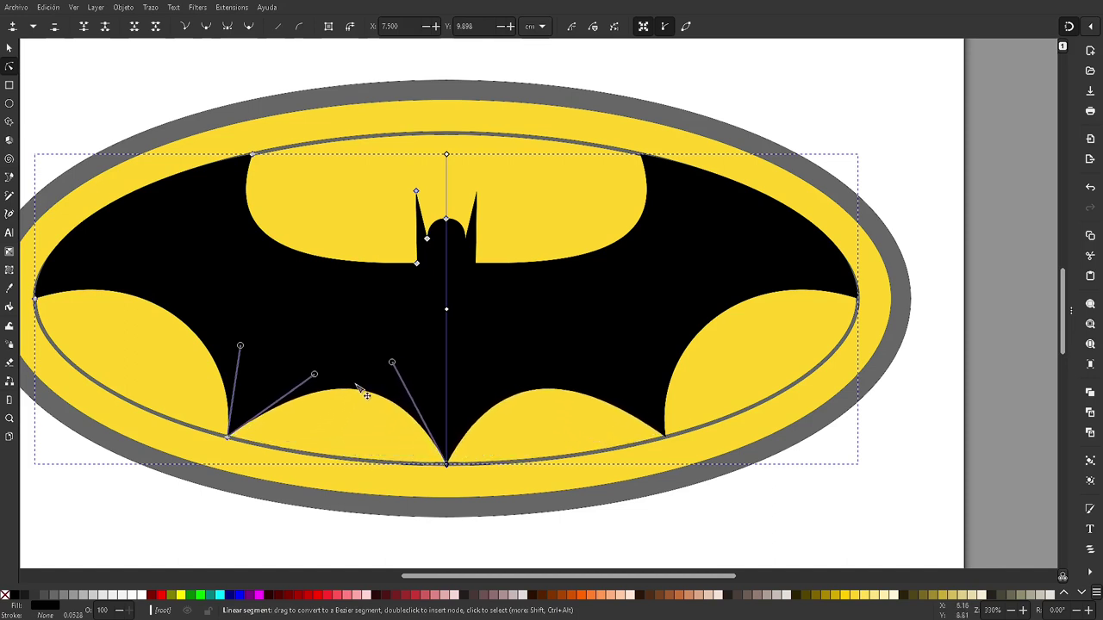
{"action": "mouse_move", "coordinate": [351, 406]}
{"action": "left_mouse_down"}
{"action": "mouse_move", "coordinate": [355, 380]}
{"action": "mouse_move", "coordinate": [365, 382]}
{"action": "left_mouse_up"}
{"action": "left_click_drag", "start_coordinate": [312, 356], "coordinate": [280, 339]}
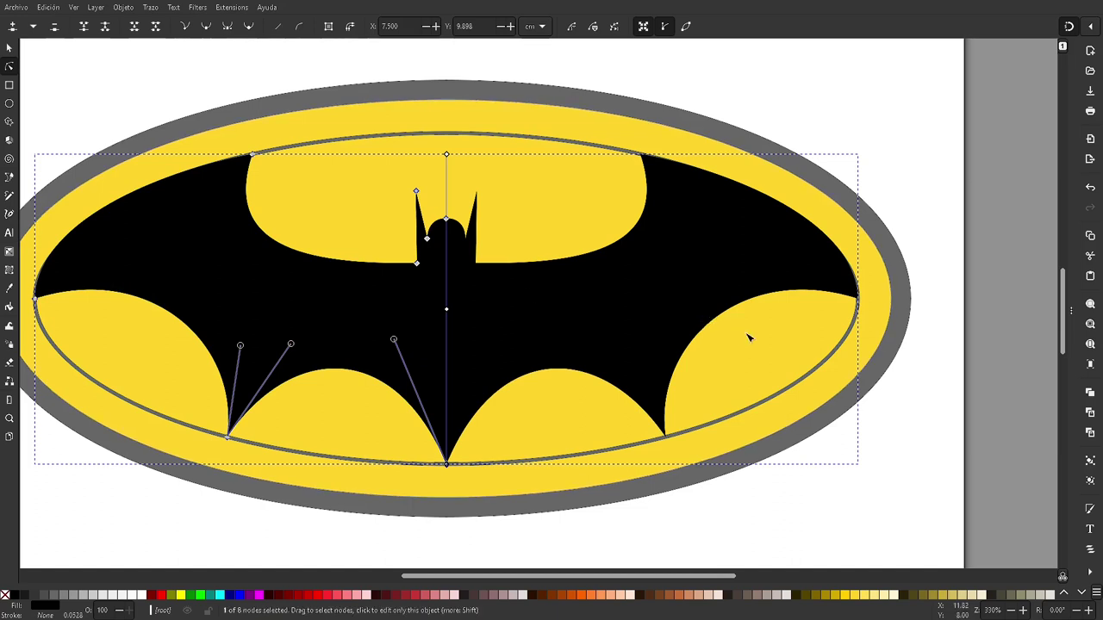
{"action": "scroll", "coordinate": [749, 337], "scroll_direction": "down", "scroll_amount": 1, "text": "ctrl"}
{"action": "key", "text": "Escape"}
{"action": "key", "text": "Escape"}
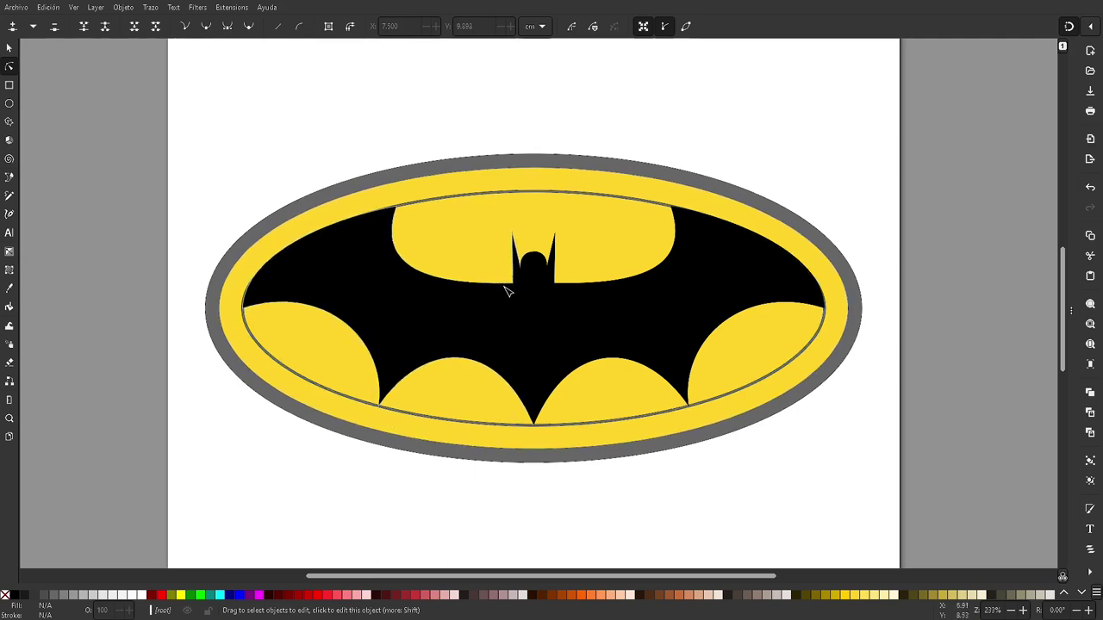
- Select and delete the thin inner guide ellipse outline
{"action": "scroll", "coordinate": [535, 426], "scroll_direction": "up", "scroll_amount": 1, "text": "ctrl"}
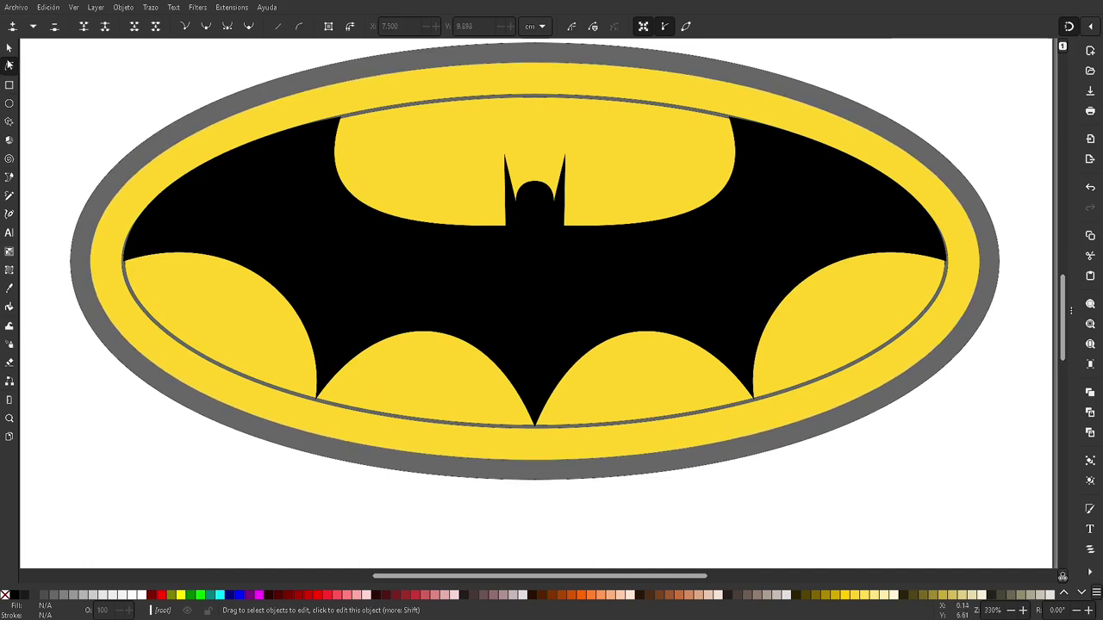
{"action": "left_click", "coordinate": [10, 50]}
{"action": "left_click", "coordinate": [188, 351]}
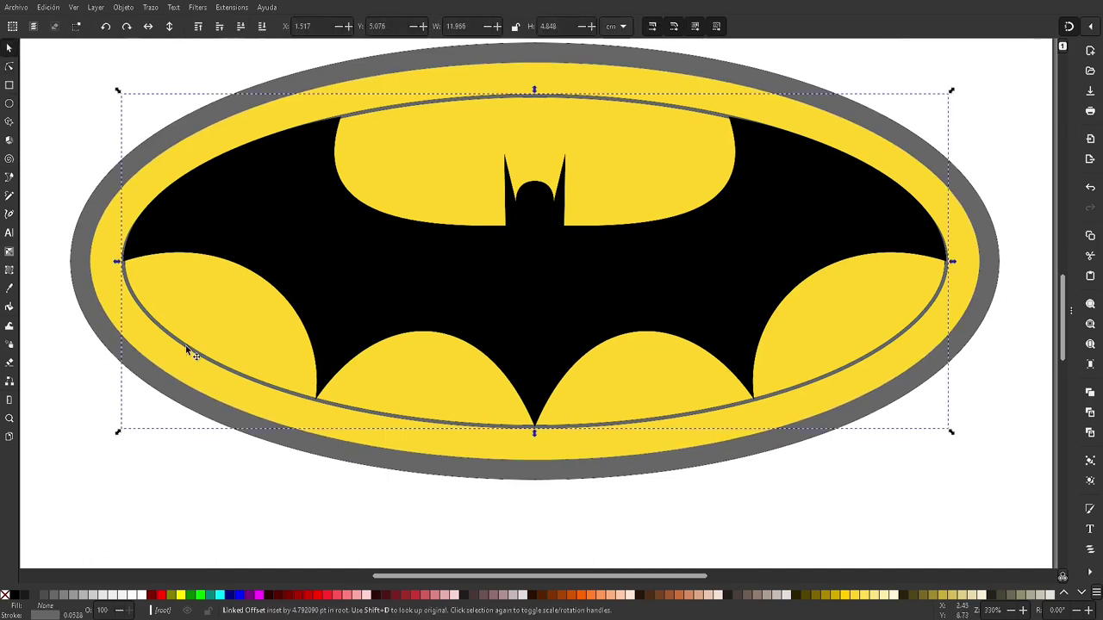
{"action": "key", "text": "Delete"}
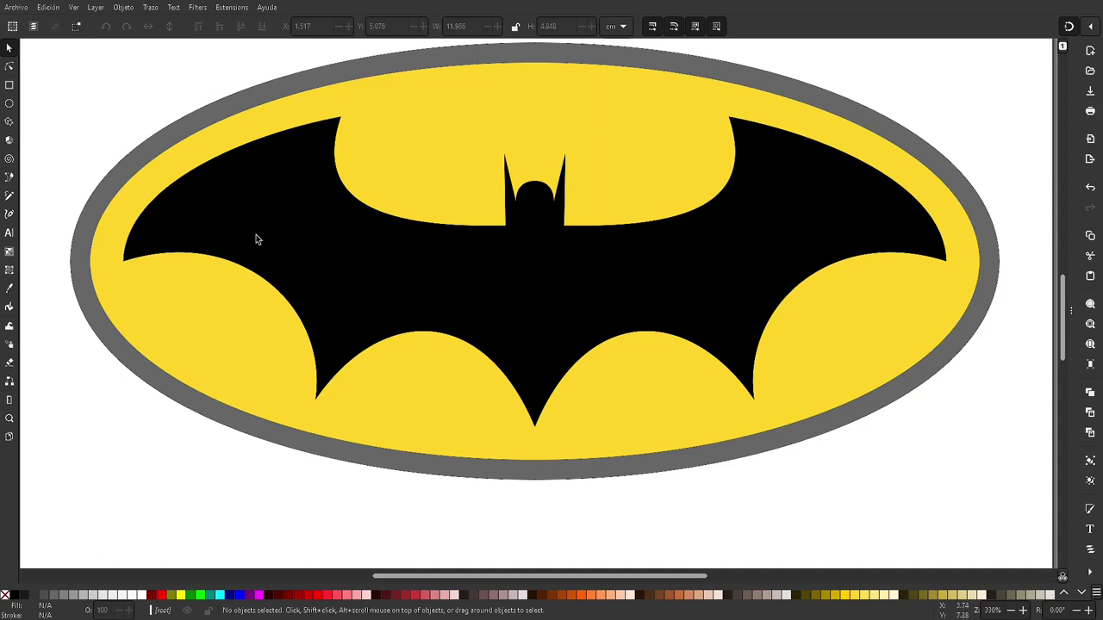
{"action": "left_click", "coordinate": [11, 69]}
{"action": "left_click", "coordinate": [344, 229]}
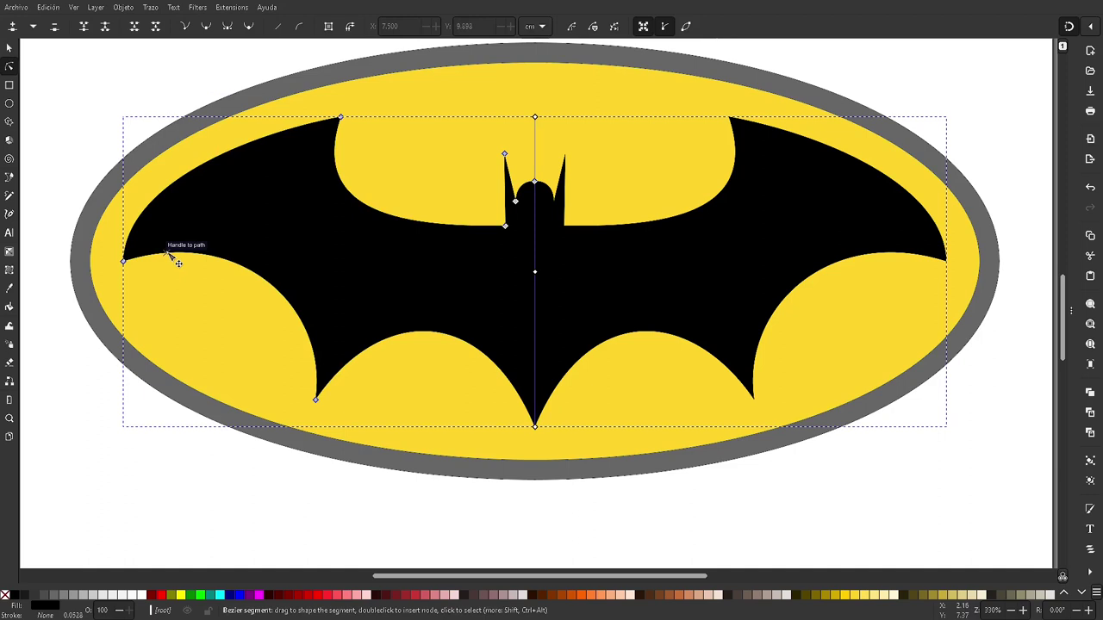
- Round the wing notch beside the head and deepen the lower wing scallops
{"action": "left_click_drag", "start_coordinate": [176, 263], "coordinate": [180, 247]}
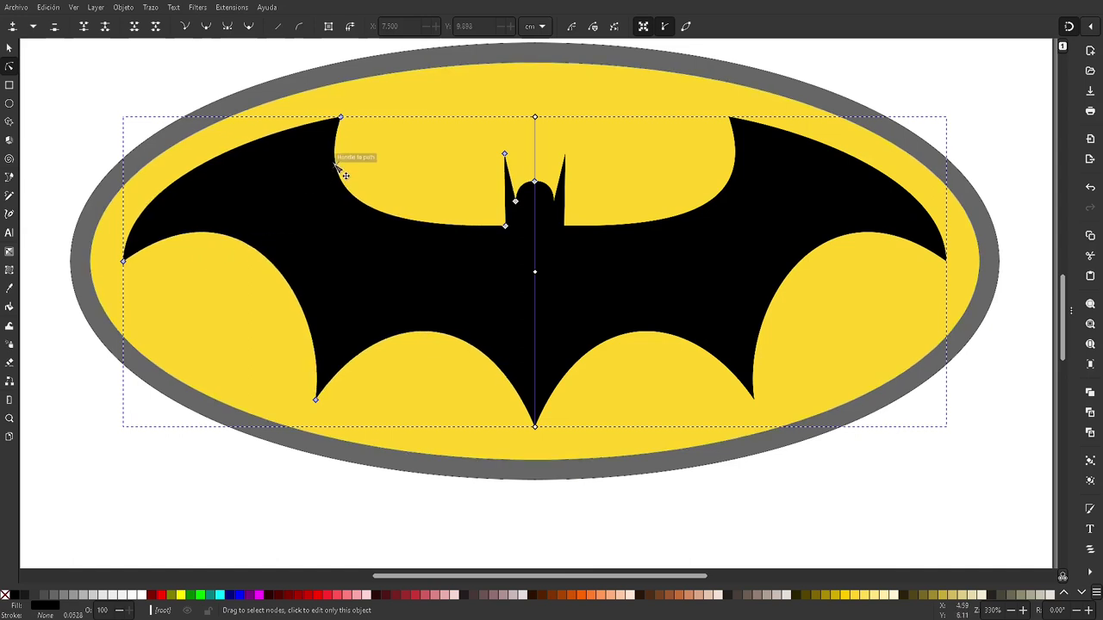
{"action": "left_click_drag", "start_coordinate": [344, 174], "coordinate": [335, 166]}
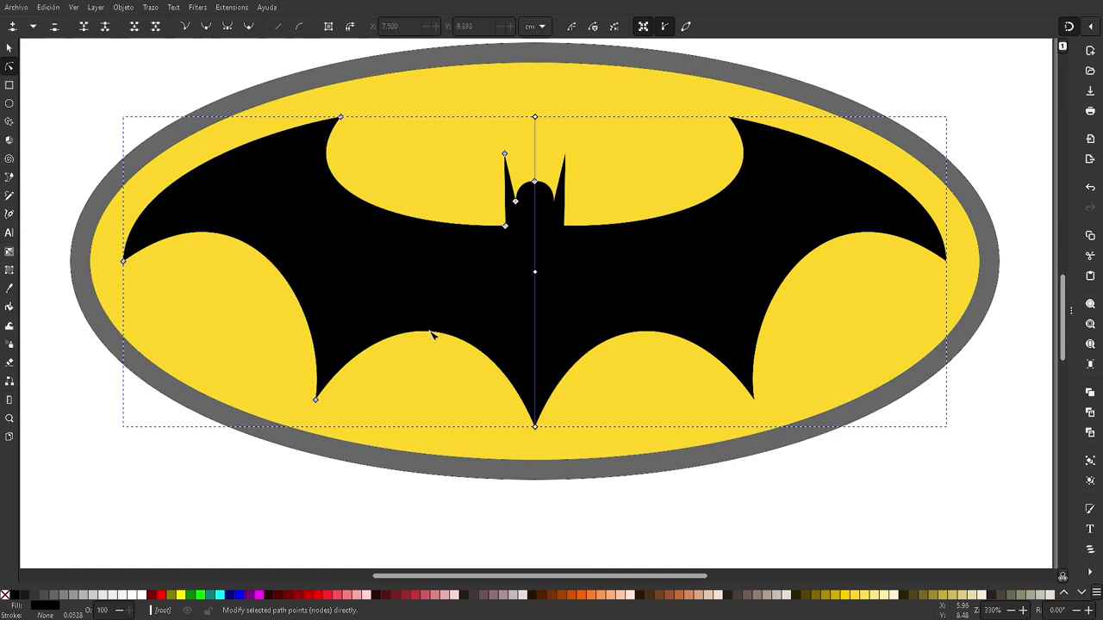
{"action": "mouse_move", "coordinate": [434, 339]}
{"action": "left_mouse_down"}
{"action": "mouse_move", "coordinate": [438, 360]}
{"action": "mouse_move", "coordinate": [458, 347]}
{"action": "mouse_move", "coordinate": [443, 333]}
{"action": "mouse_move", "coordinate": [466, 337]}
{"action": "mouse_move", "coordinate": [429, 338]}
{"action": "mouse_move", "coordinate": [446, 330]}
{"action": "mouse_move", "coordinate": [441, 340]}
{"action": "left_mouse_up"}
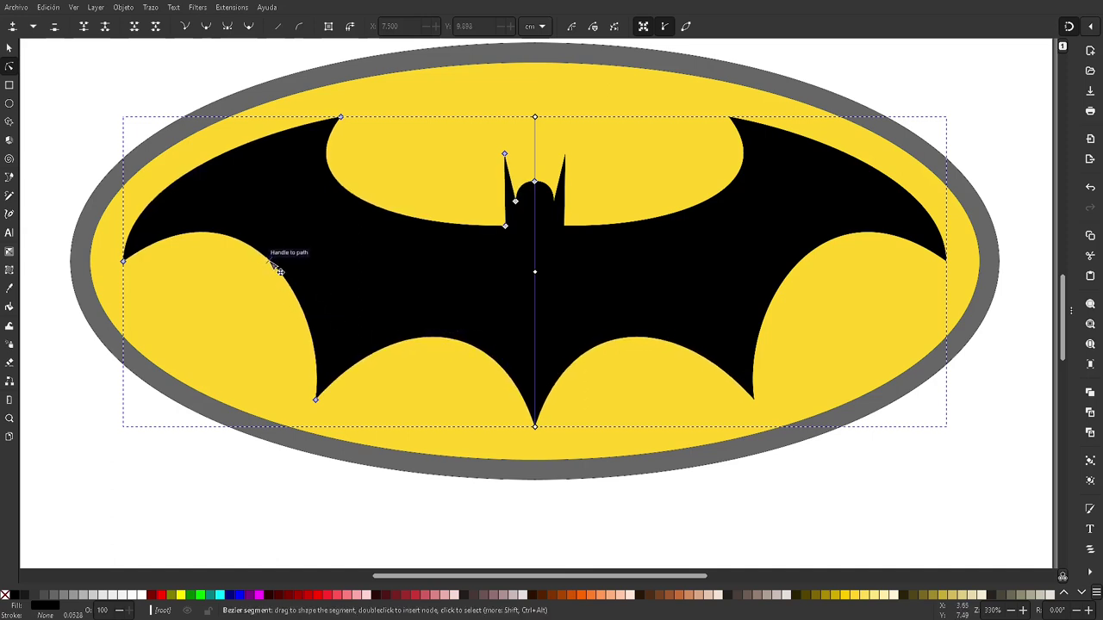
{"action": "left_click_drag", "start_coordinate": [274, 264], "coordinate": [280, 262]}
{"action": "left_click_drag", "start_coordinate": [290, 273], "coordinate": [293, 284]}
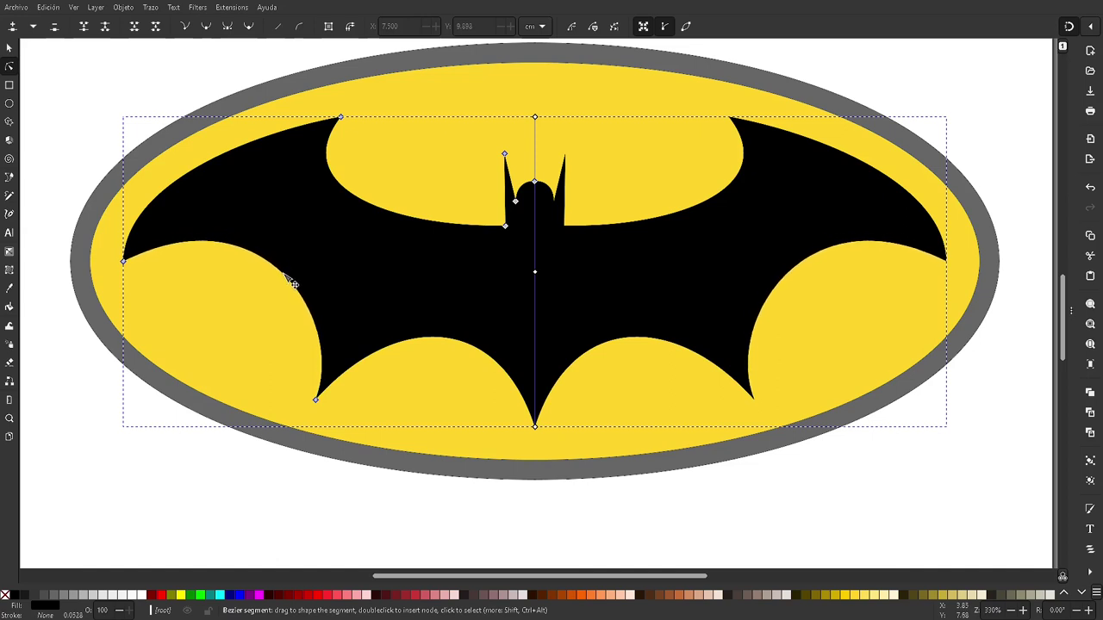
{"action": "scroll", "coordinate": [301, 345], "scroll_direction": "down", "scroll_amount": 1}
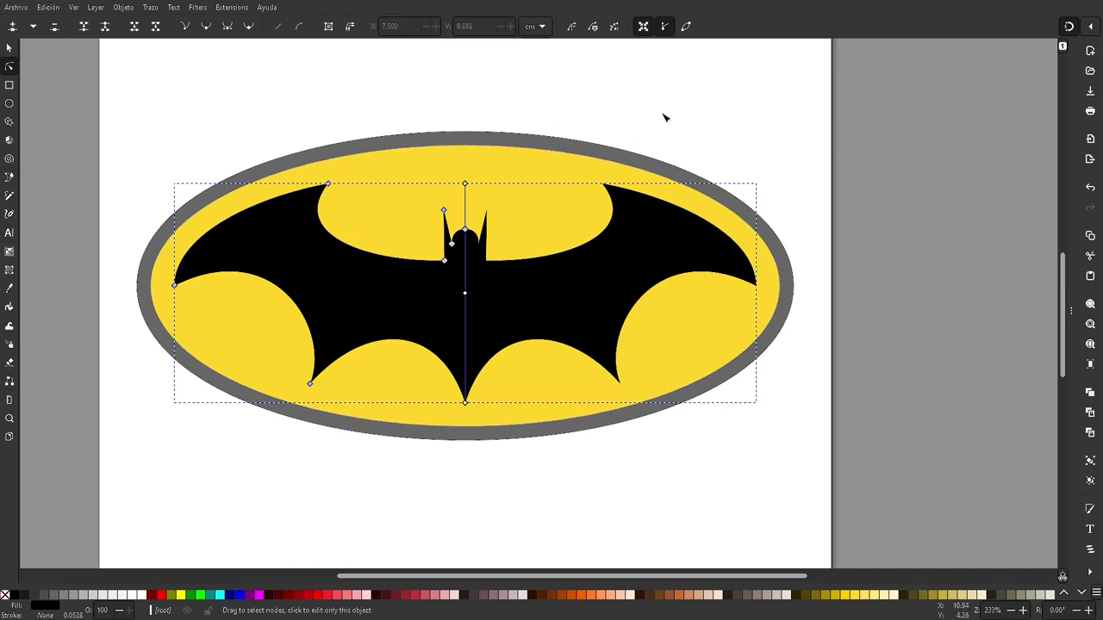
{"action": "left_click", "coordinate": [719, 112]}
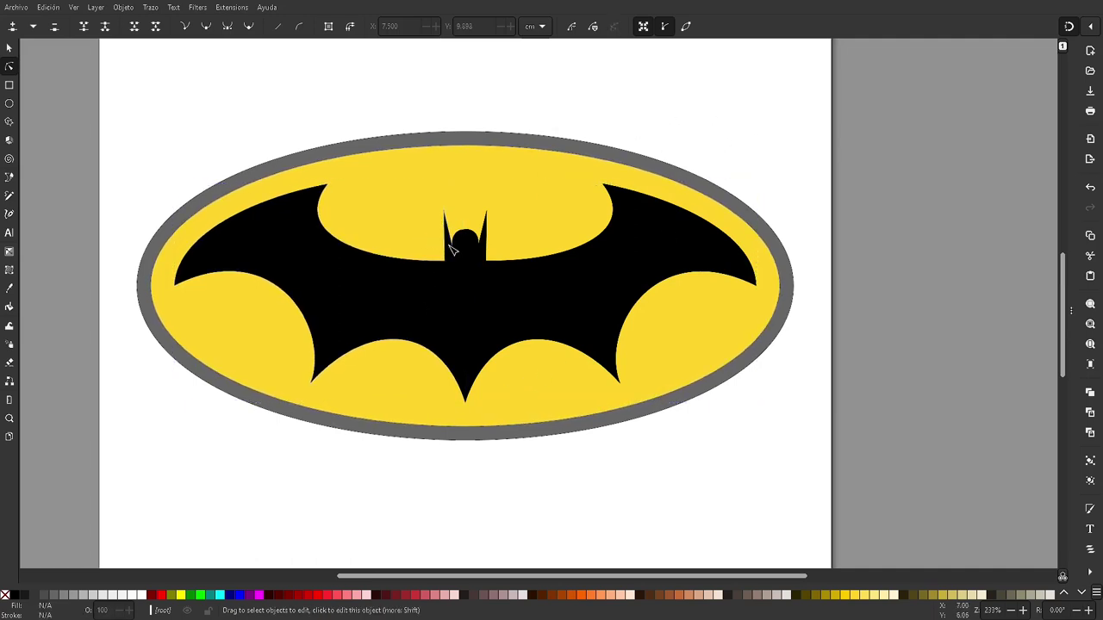
- Flatten the top of the bat's head and smooth the curve of its sides
{"action": "scroll", "coordinate": [468, 254], "scroll_direction": "up", "scroll_amount": 2}
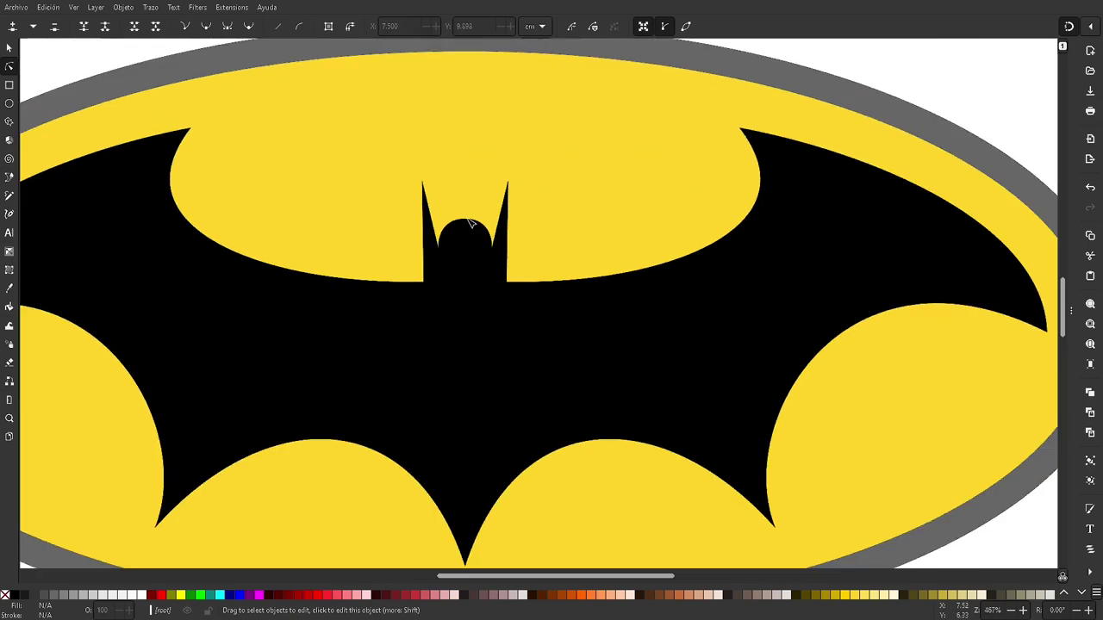
{"action": "scroll", "coordinate": [468, 238], "scroll_direction": "up", "scroll_amount": 1}
{"action": "left_click", "coordinate": [460, 233]}
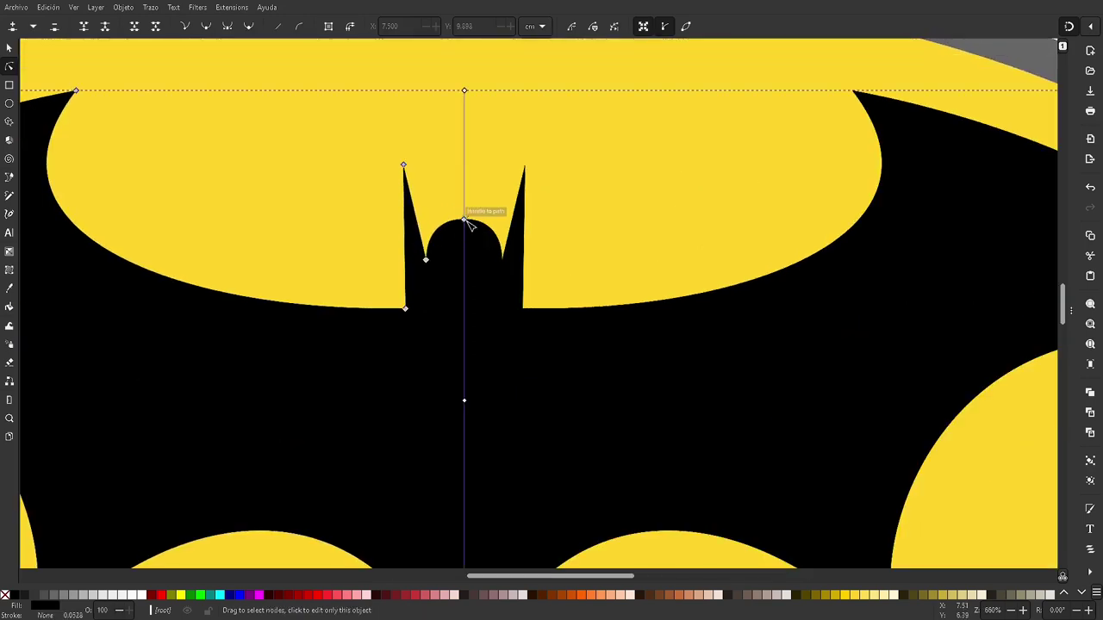
{"action": "left_click_drag", "start_coordinate": [465, 220], "coordinate": [464, 230]}
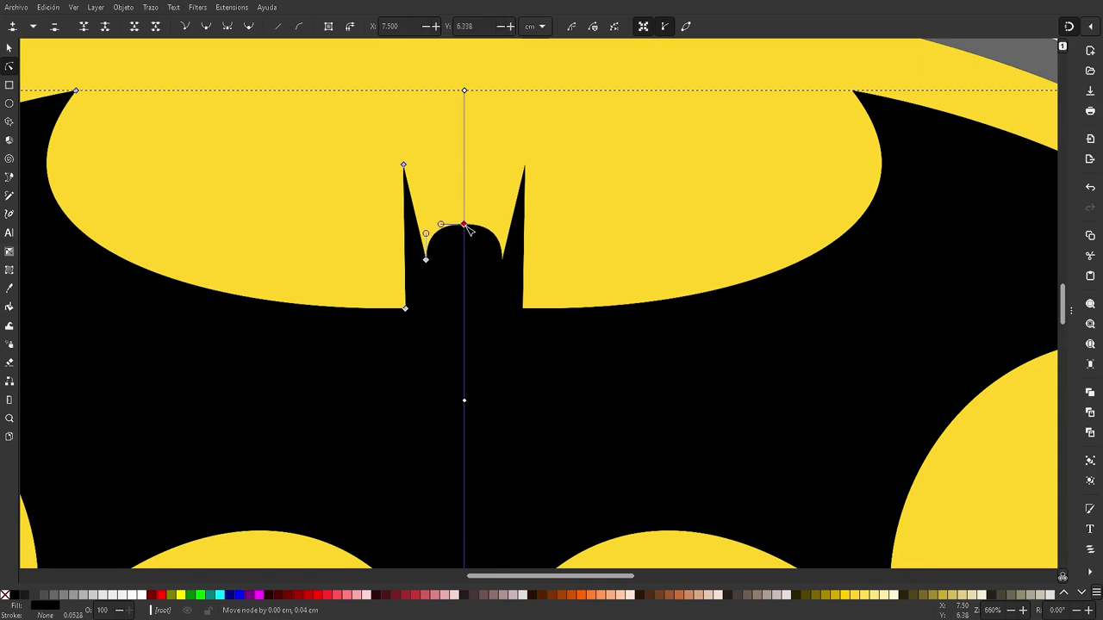
{"action": "left_click", "coordinate": [426, 235]}
{"action": "left_click_drag", "start_coordinate": [427, 235], "coordinate": [429, 248]}
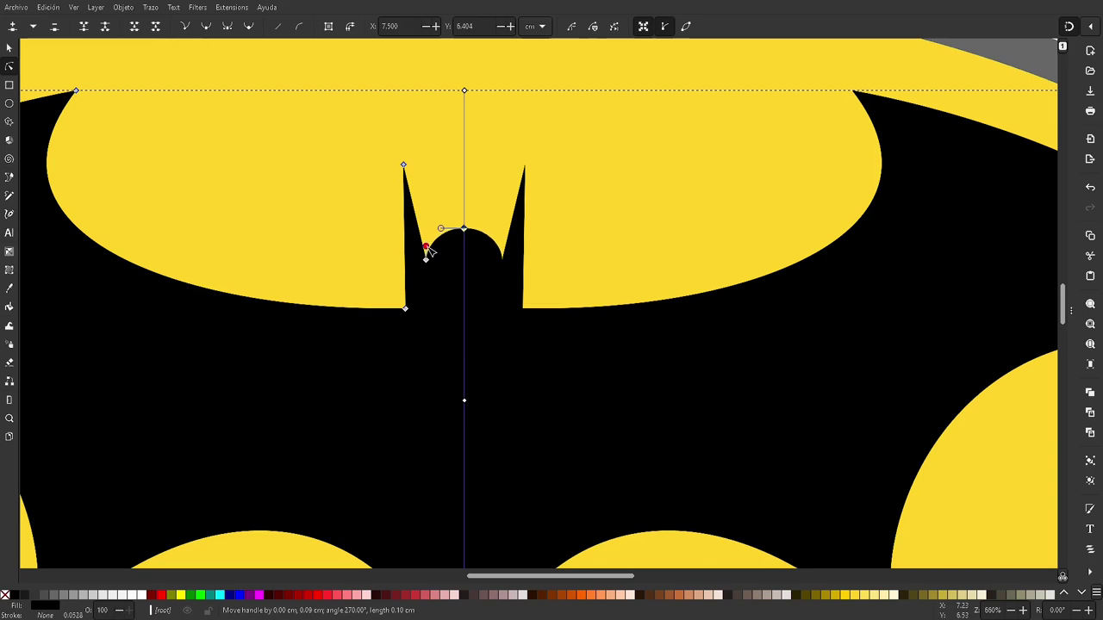
{"action": "left_click_drag", "start_coordinate": [440, 229], "coordinate": [437, 229]}
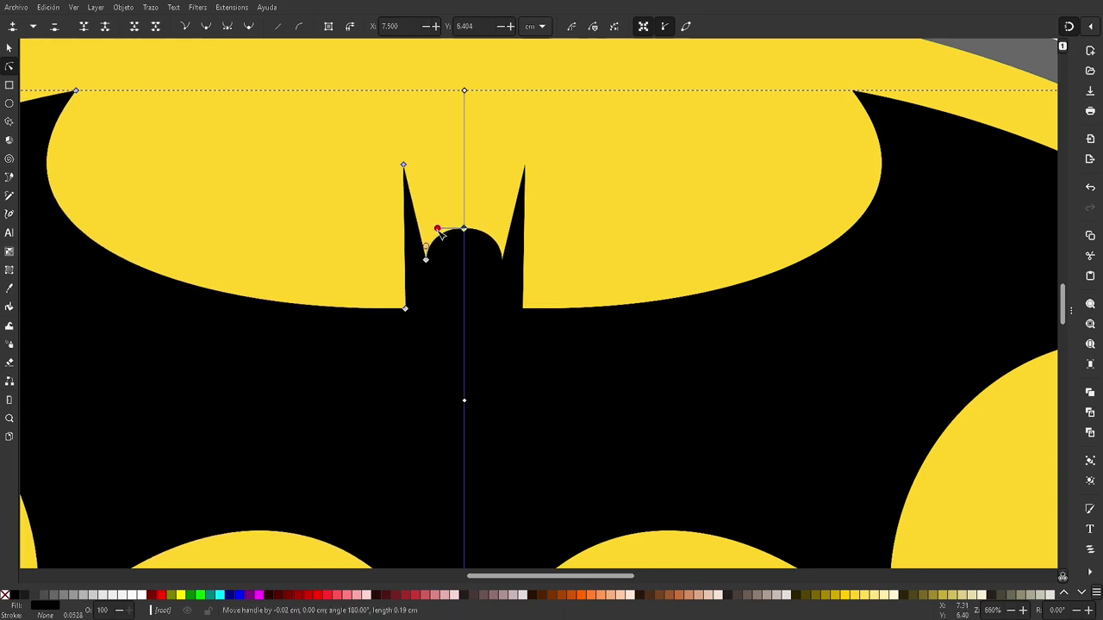
{"action": "scroll", "coordinate": [433, 315], "scroll_direction": "down", "scroll_amount": 1, "text": "ctrl"}
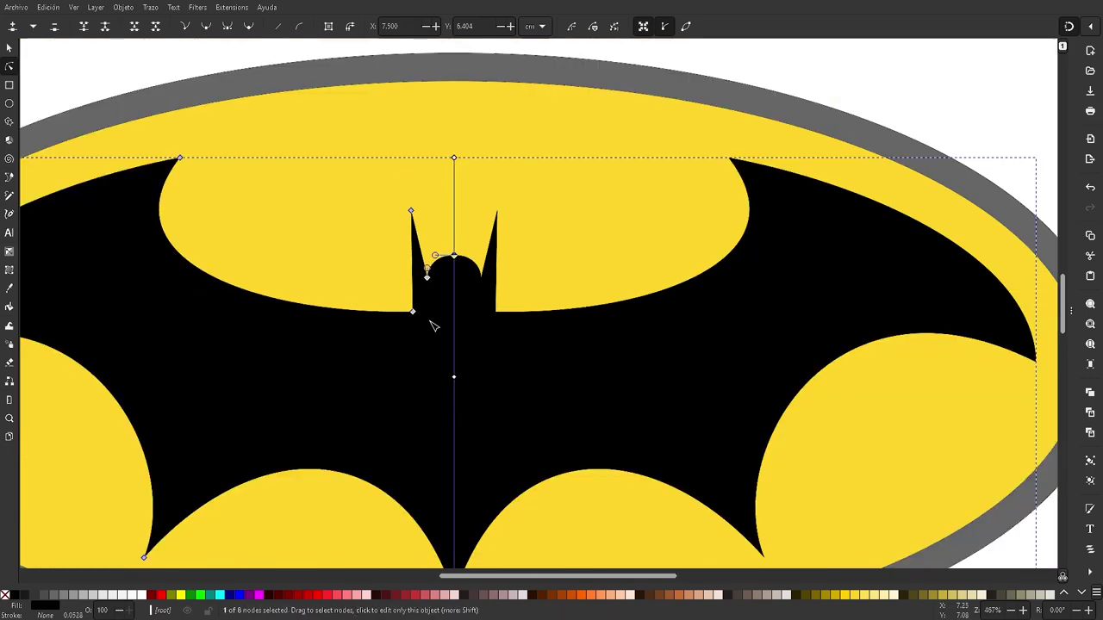
{"action": "scroll", "coordinate": [433, 315], "scroll_direction": "down", "scroll_amount": 2, "text": "ctrl"}
{"action": "left_click", "coordinate": [539, 163]}
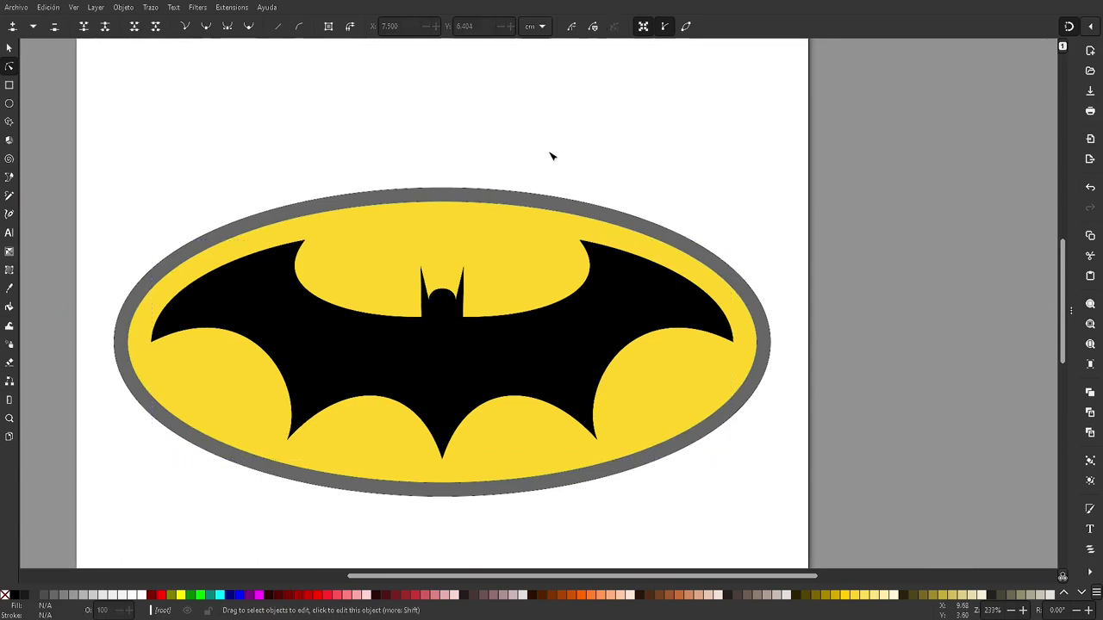
- Fine-tune the ear tip height, then select the whole bat path
{"action": "left_click", "coordinate": [432, 285]}
{"action": "left_click_drag", "start_coordinate": [422, 268], "coordinate": [424, 260]}
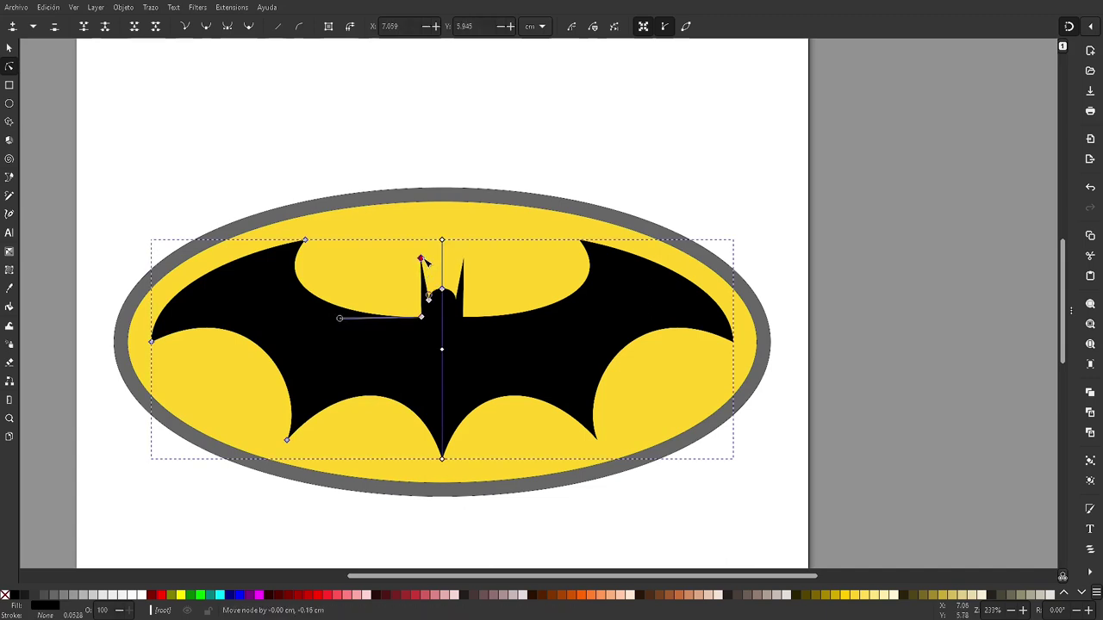
{"action": "left_click", "coordinate": [521, 166]}
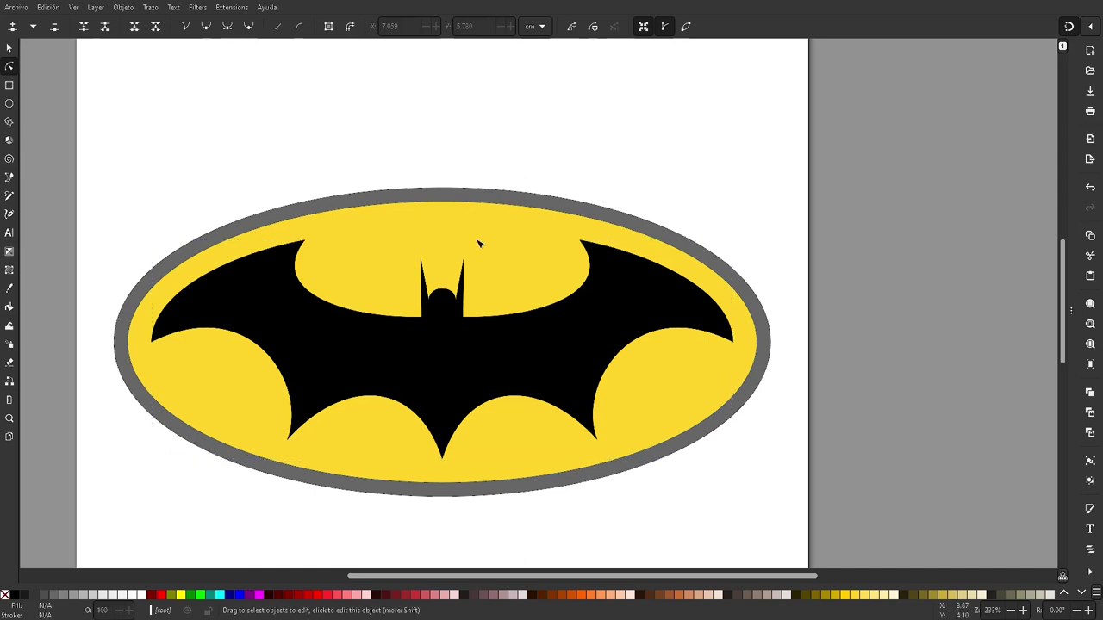
{"action": "left_click", "coordinate": [424, 267]}
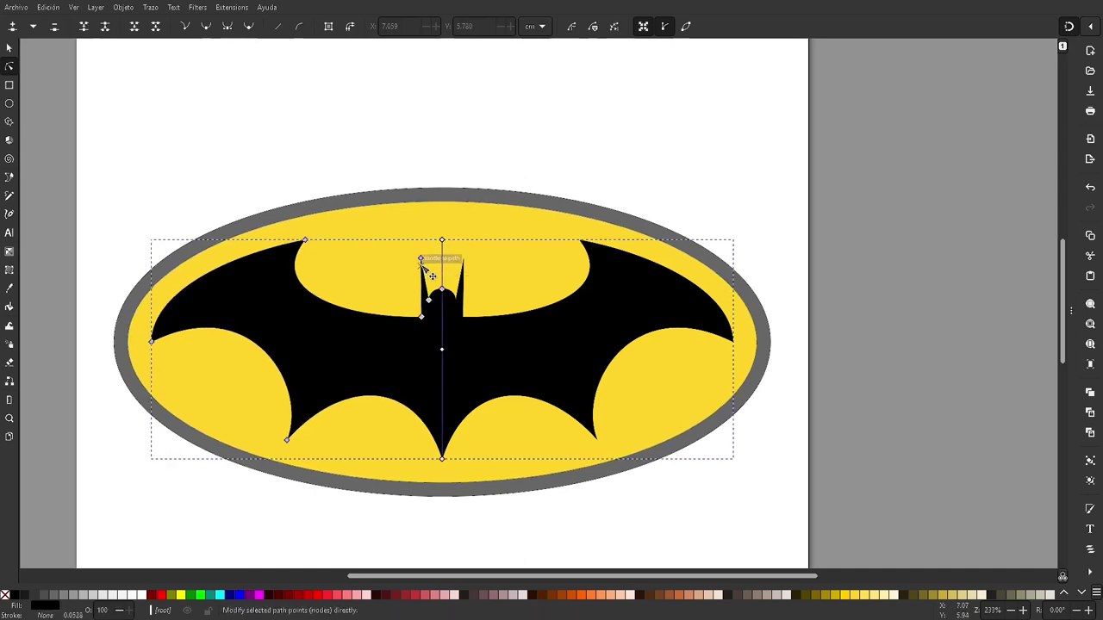
{"action": "left_click_drag", "start_coordinate": [421, 260], "coordinate": [423, 267]}
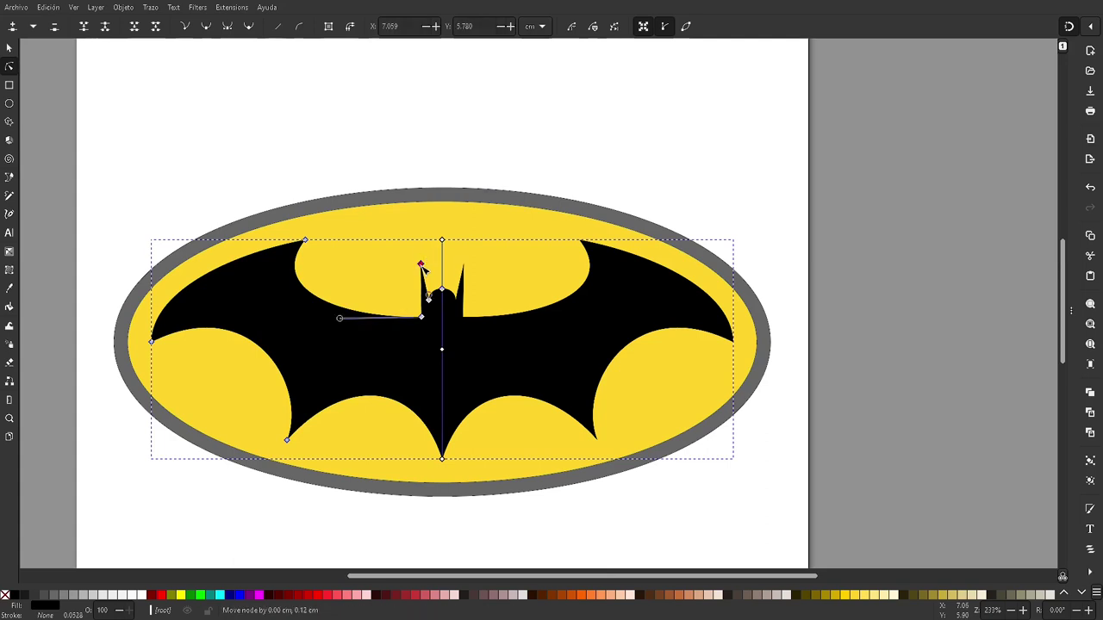
{"action": "left_click", "coordinate": [473, 165]}
{"action": "left_click", "coordinate": [473, 165]}
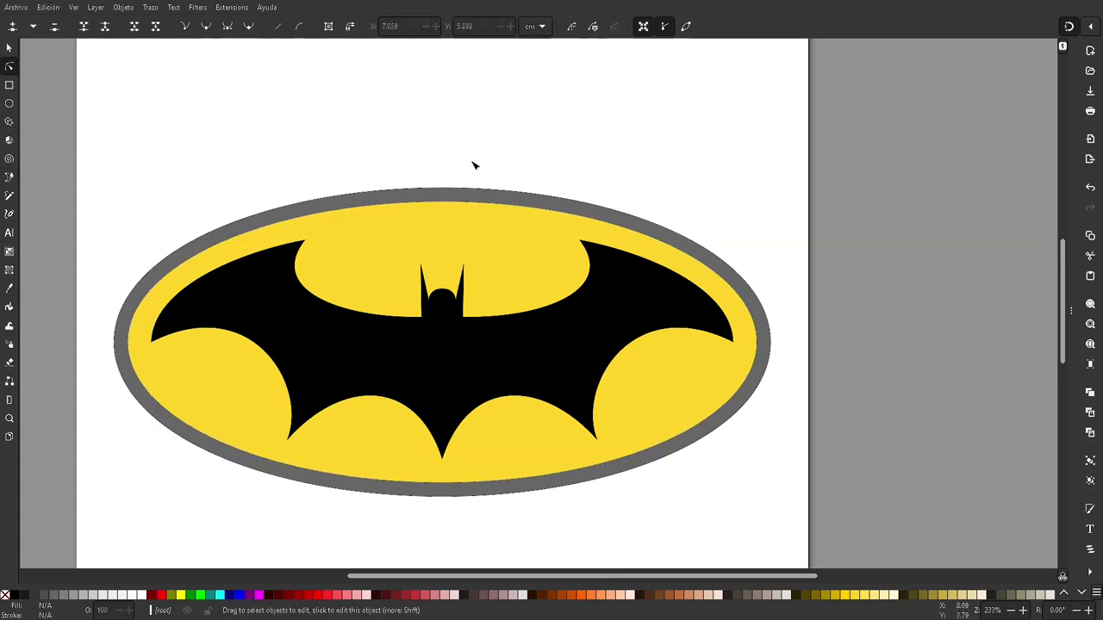
{"action": "left_click", "coordinate": [9, 47]}
{"action": "left_click", "coordinate": [252, 285]}
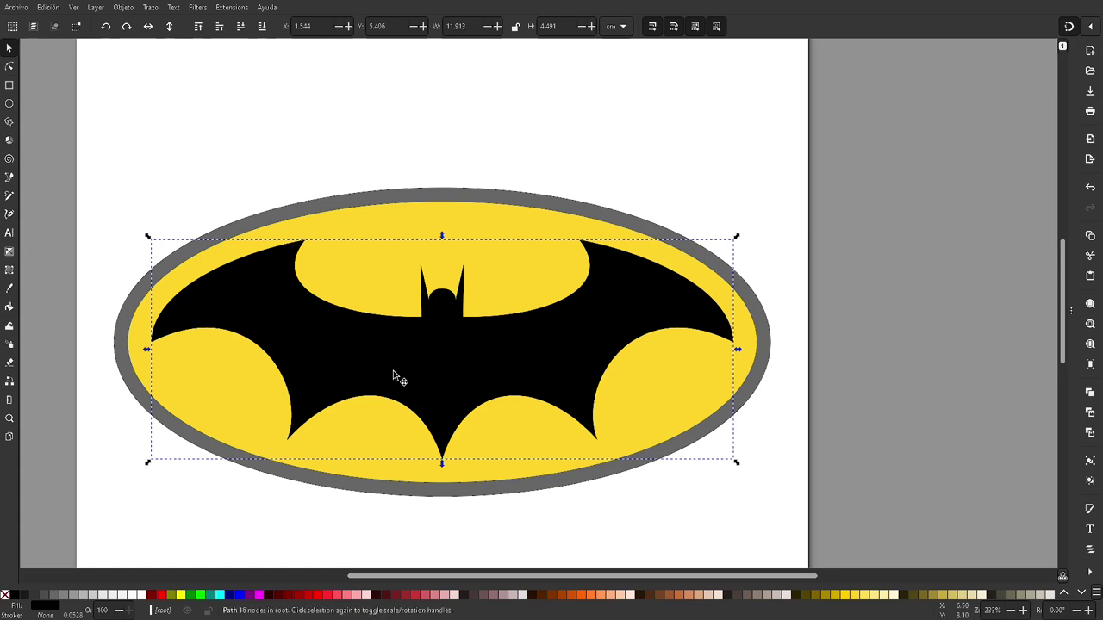
{"action": "left_click", "coordinate": [10, 66]}
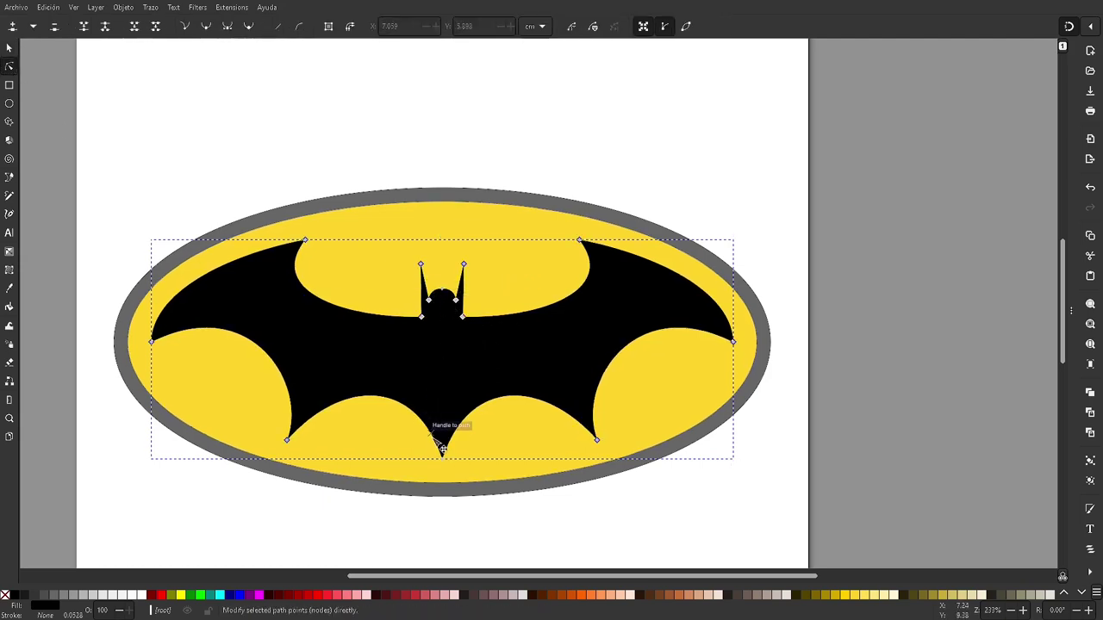
- Join the overlapping nodes at the bat's bottom tip into a single node
{"action": "scroll", "coordinate": [441, 472], "scroll_direction": "up", "scroll_amount": 2, "text": "ctrl"}
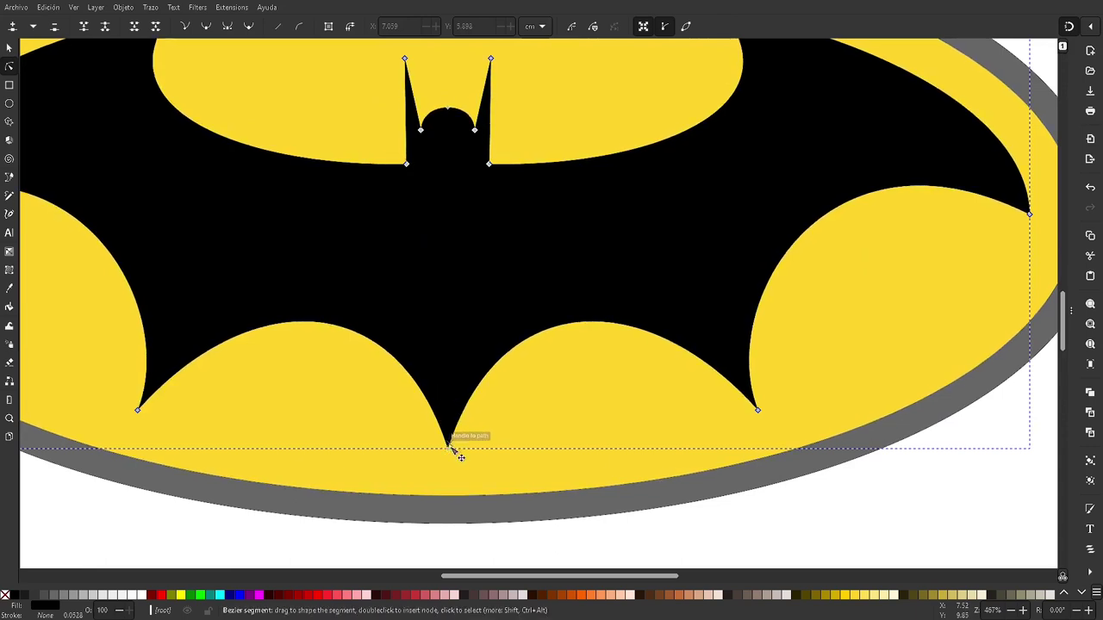
{"action": "left_click_drag", "start_coordinate": [450, 449], "coordinate": [471, 445]}
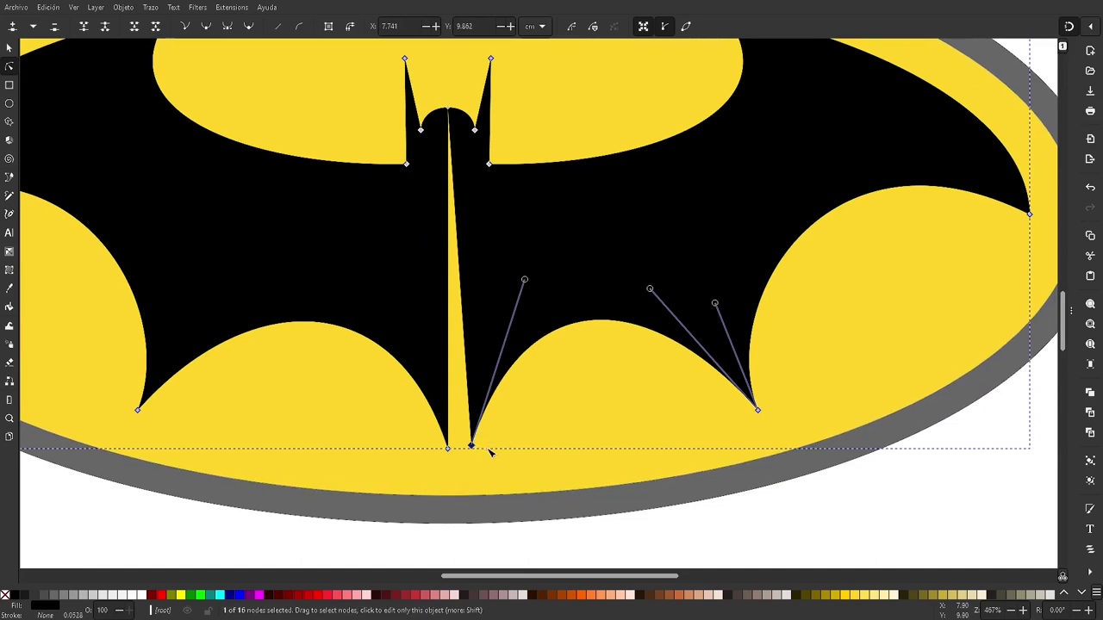
{"action": "key", "text": "ctrl+z"}
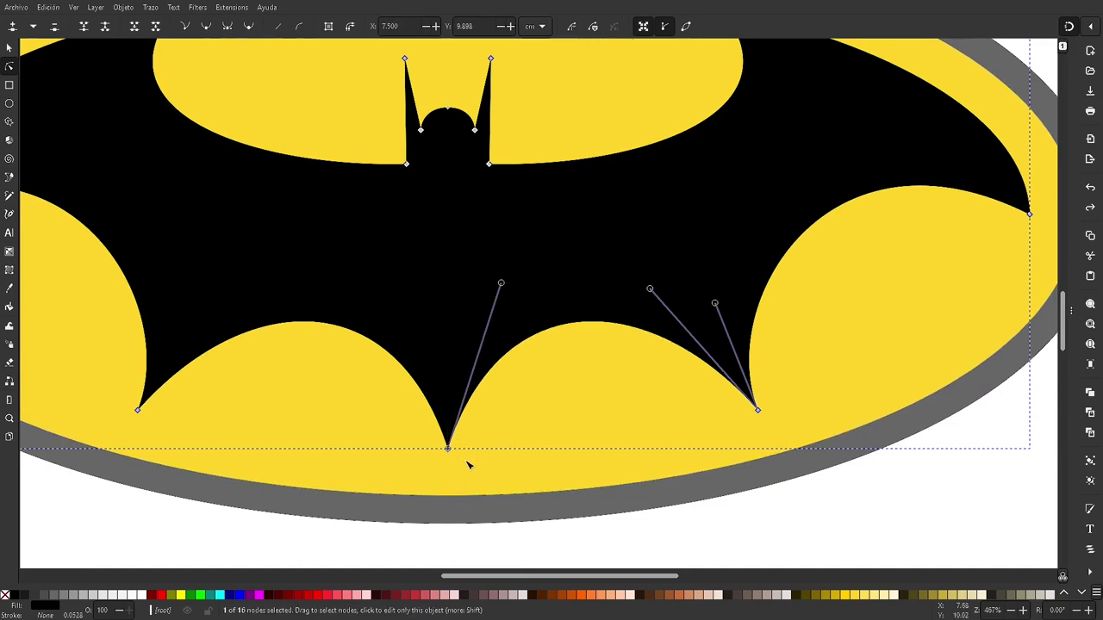
{"action": "left_click_drag", "start_coordinate": [464, 466], "coordinate": [435, 435]}
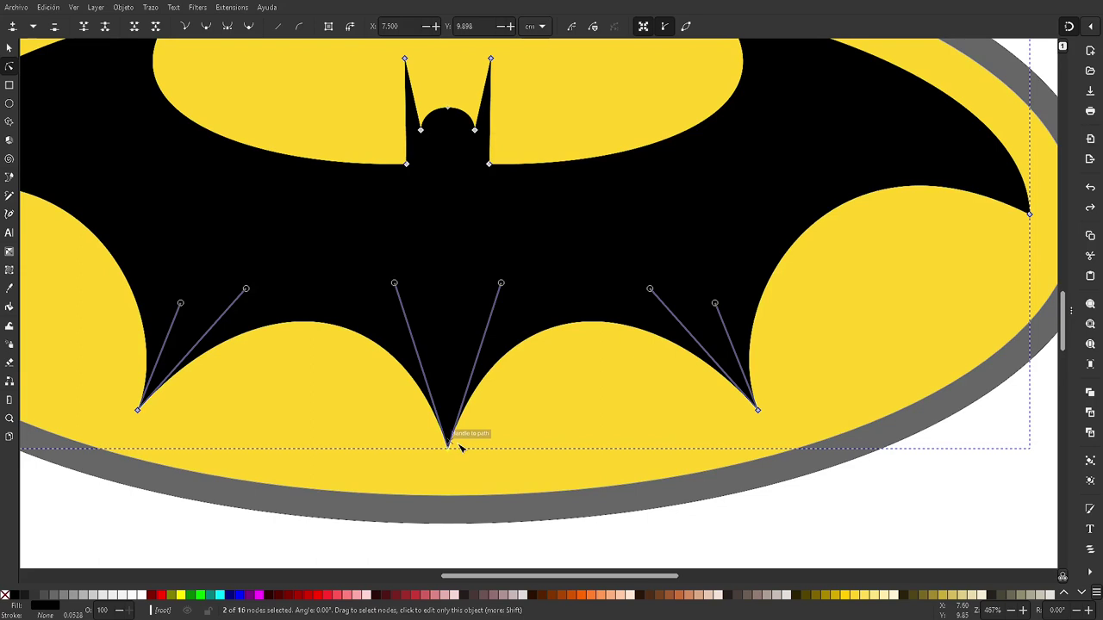
{"action": "left_click", "coordinate": [85, 30]}
- Join the two head-top nodes into one, then deselect the bat path
{"action": "left_click_drag", "start_coordinate": [437, 90], "coordinate": [461, 118]}
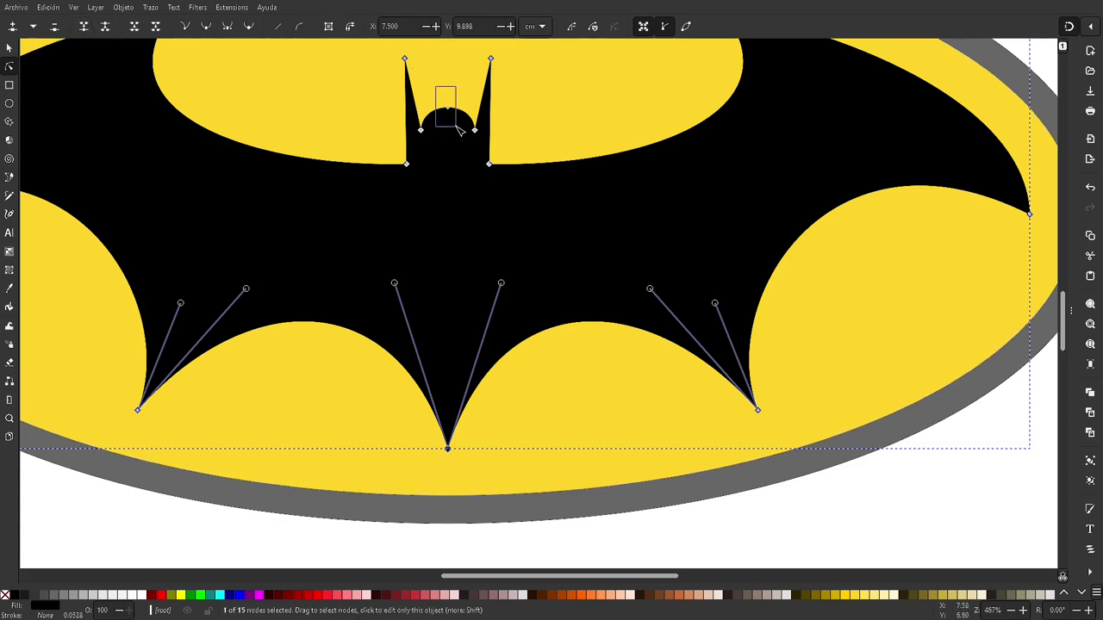
{"action": "left_click", "coordinate": [86, 29]}
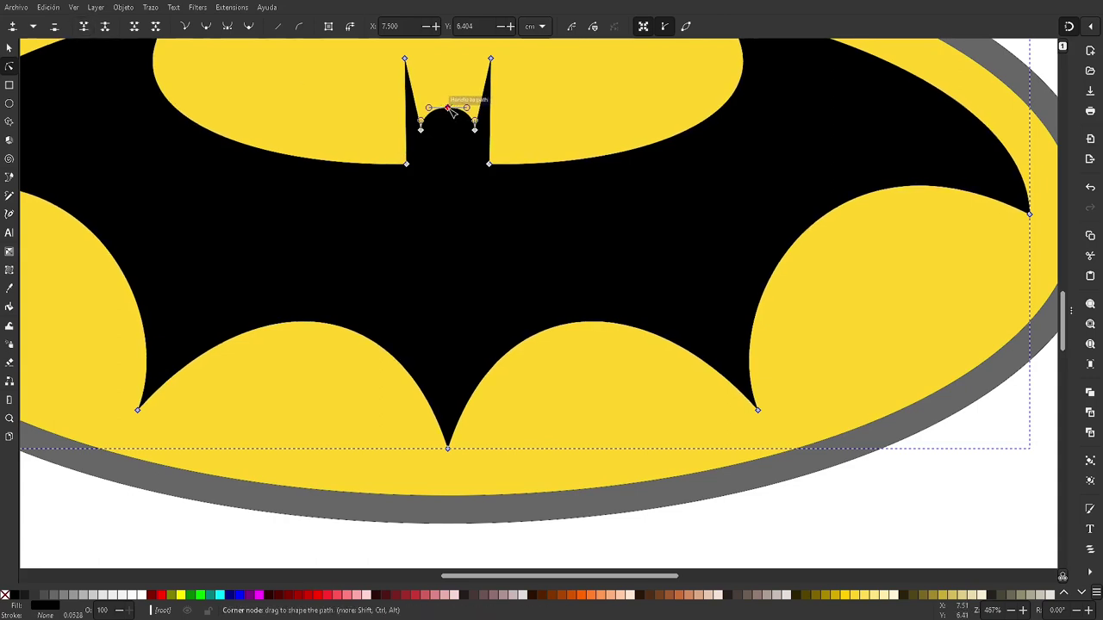
{"action": "left_click", "coordinate": [445, 104]}
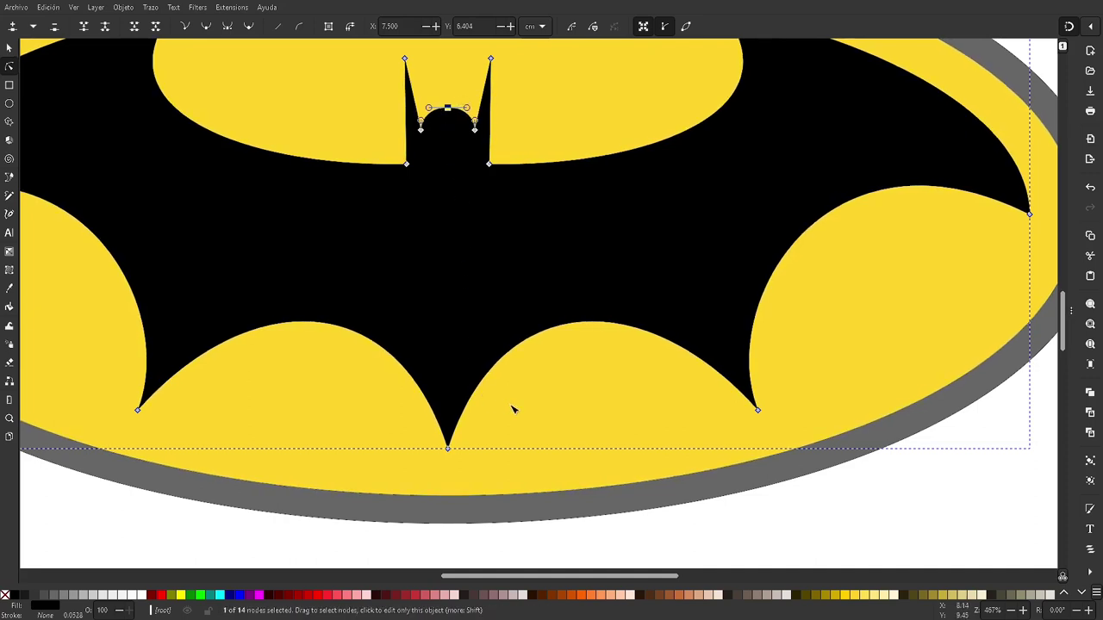
{"action": "scroll", "coordinate": [512, 410], "scroll_direction": "down", "scroll_amount": 1}
{"action": "scroll", "coordinate": [512, 410], "scroll_direction": "down", "scroll_amount": 1}
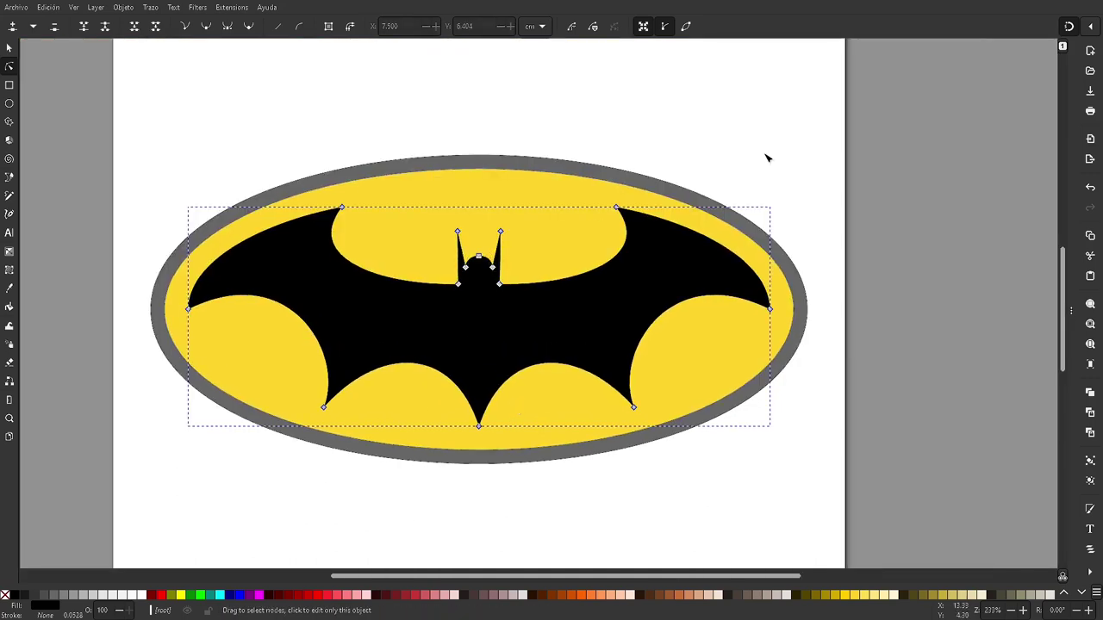
{"action": "key", "text": "Escape"}
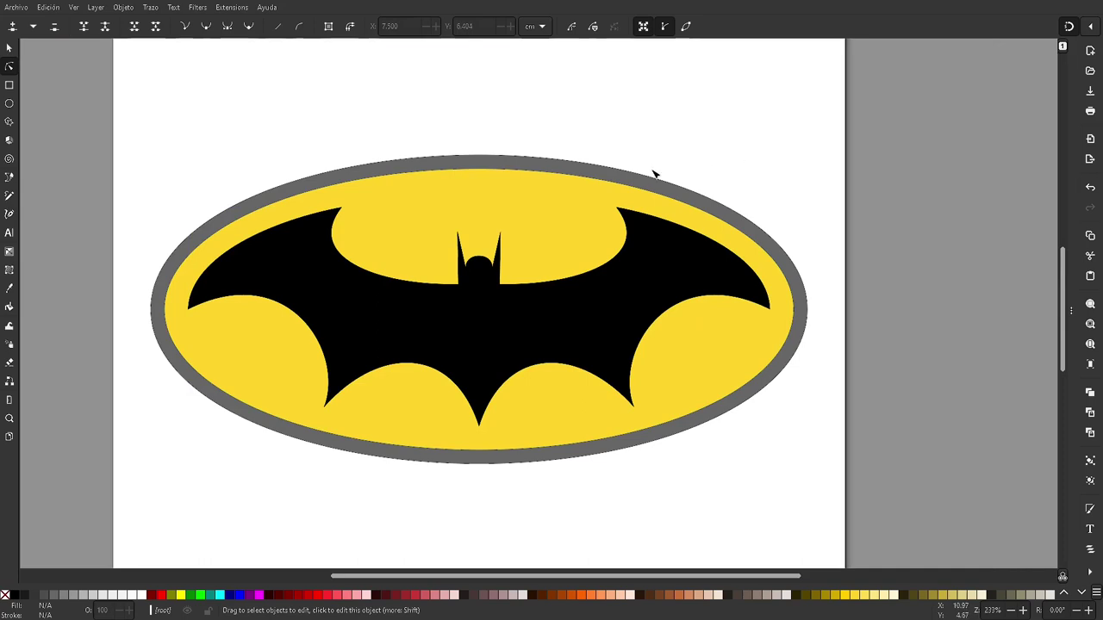
{"action": "scroll", "coordinate": [655, 171], "scroll_direction": "down", "scroll_amount": 1}
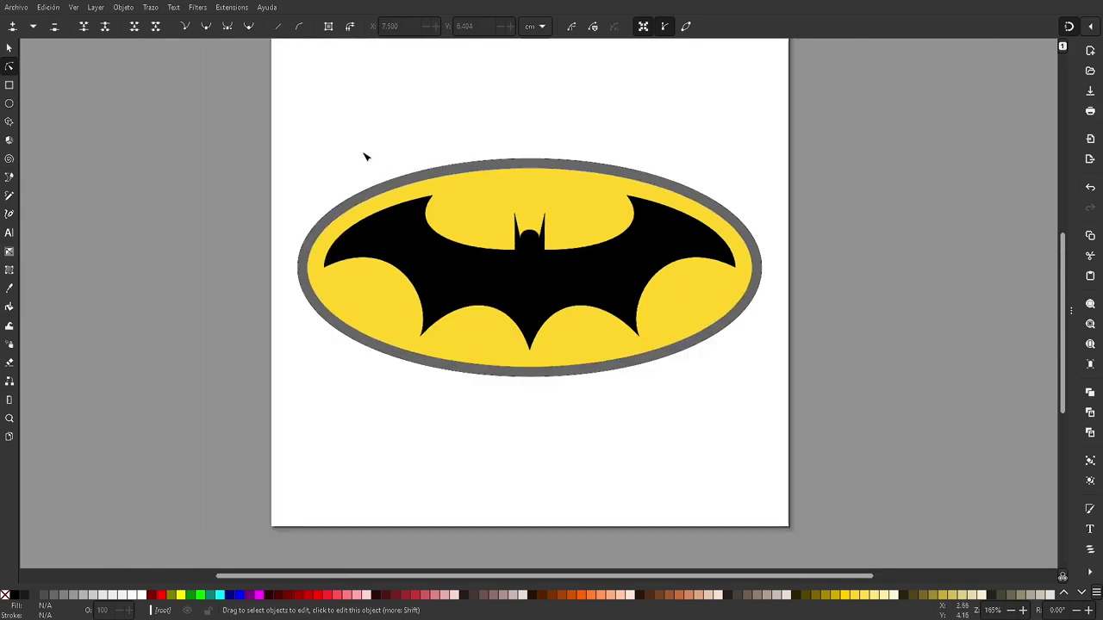